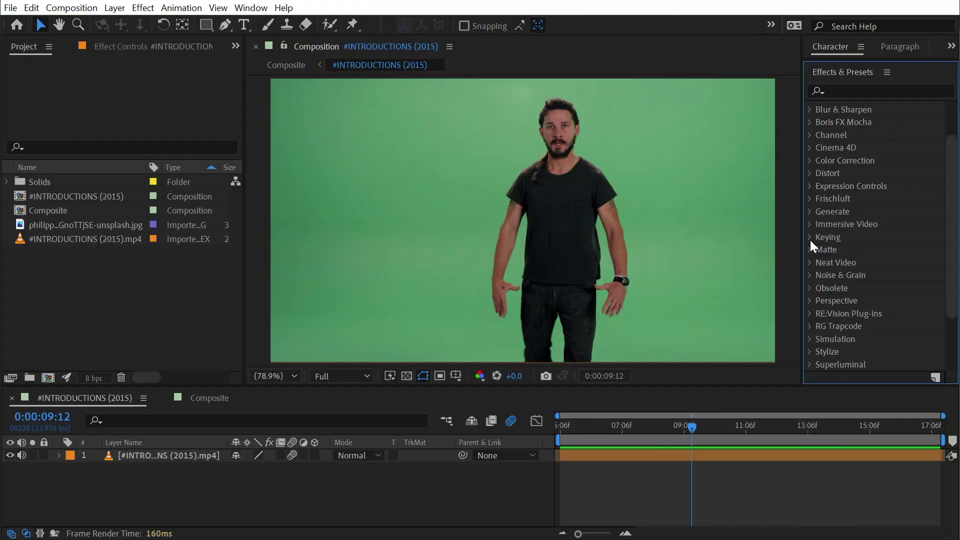
Expand the Keying effects category and move the current time to 0:00:12:16
left_click(810, 237)
scroll(820, 242, "down", 1)
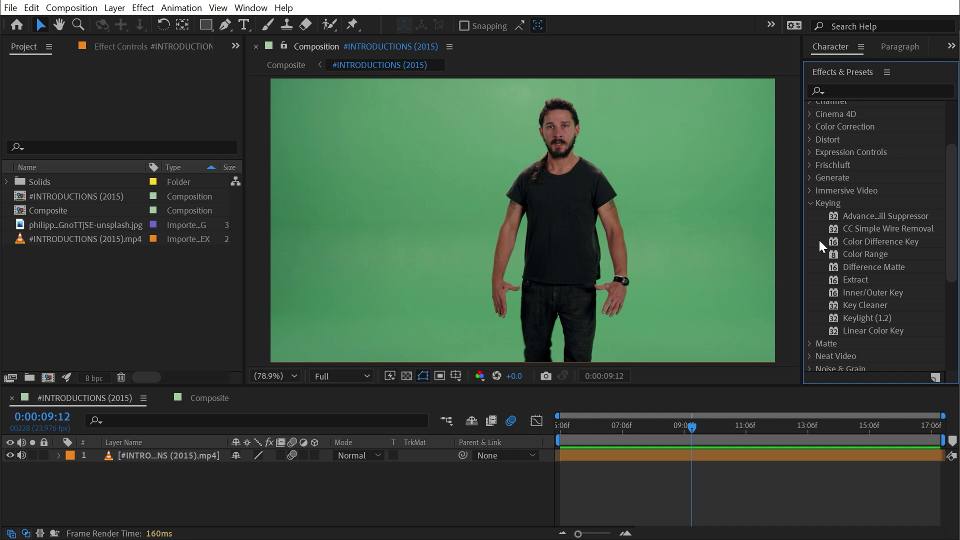
left_click_drag(692, 428, 789, 425)
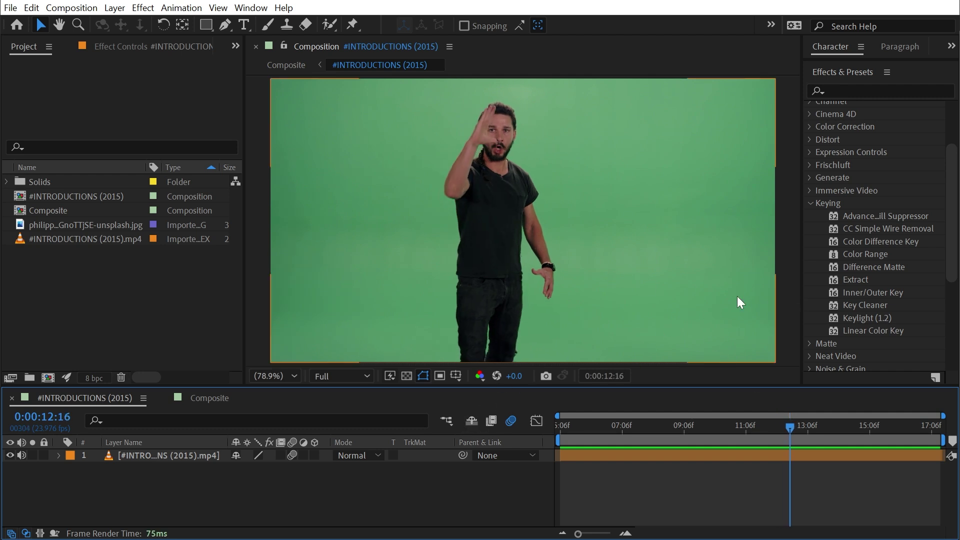
Apply the Linear Color Key effect to the green-screen footage
left_click(872, 321)
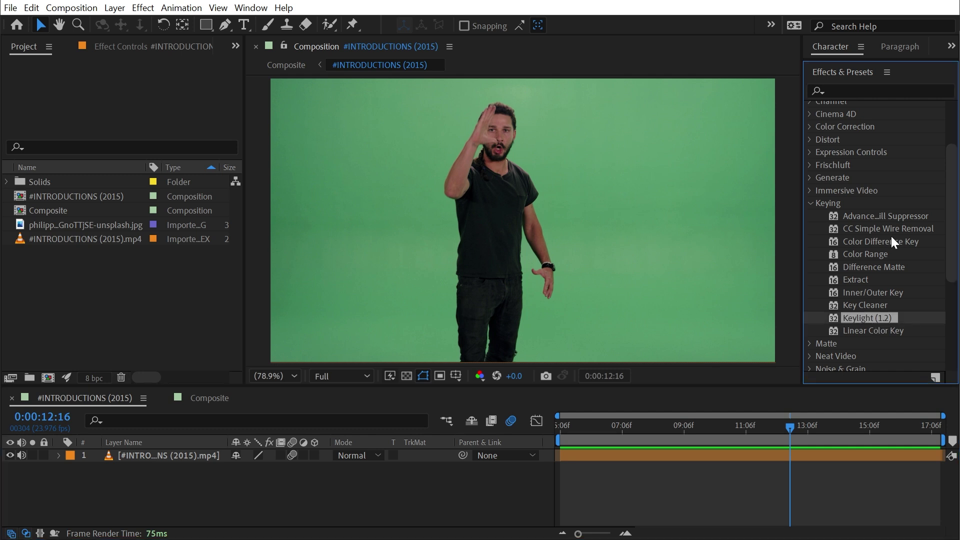
scroll(891, 236, "up", 3)
scroll(855, 131, "down", 6)
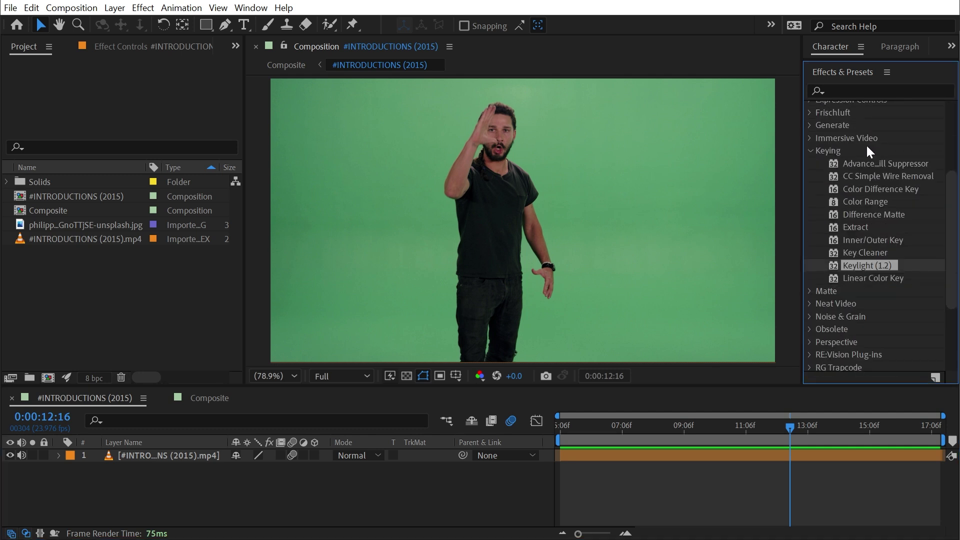
scroll(887, 267, "up", 4)
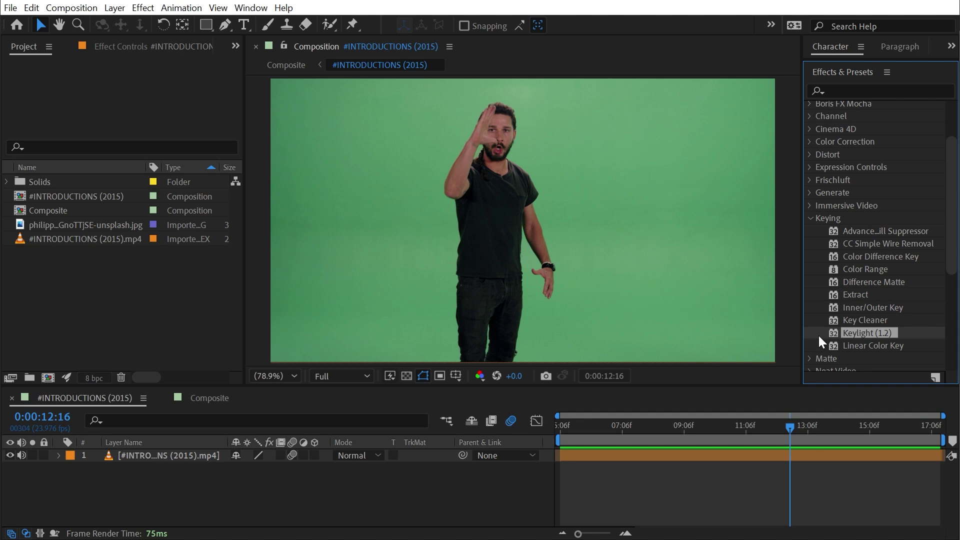
left_click(875, 345)
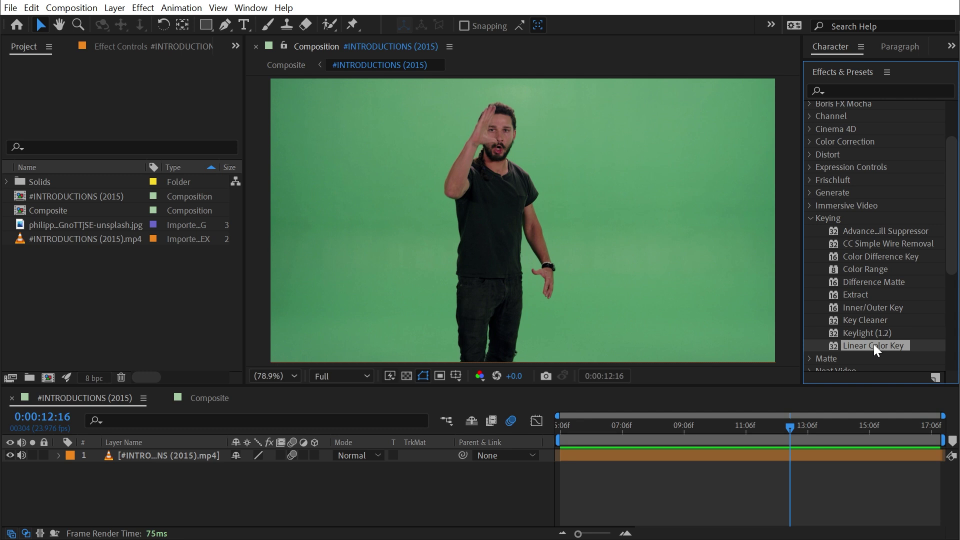
left_click_drag(884, 336, 586, 201)
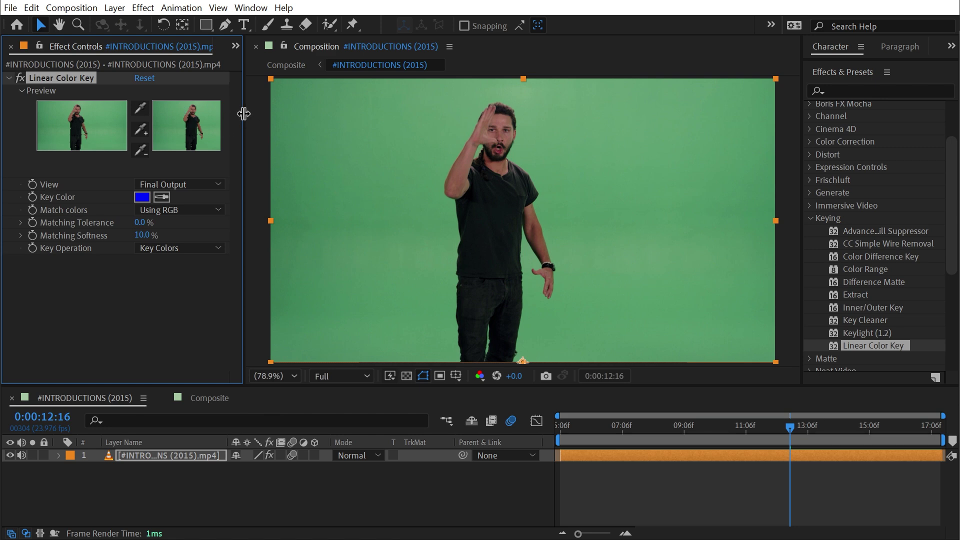
Make the effect settings area wider and sample the green backdrop beside the man as the key color
left_click_drag(244, 114, 306, 107)
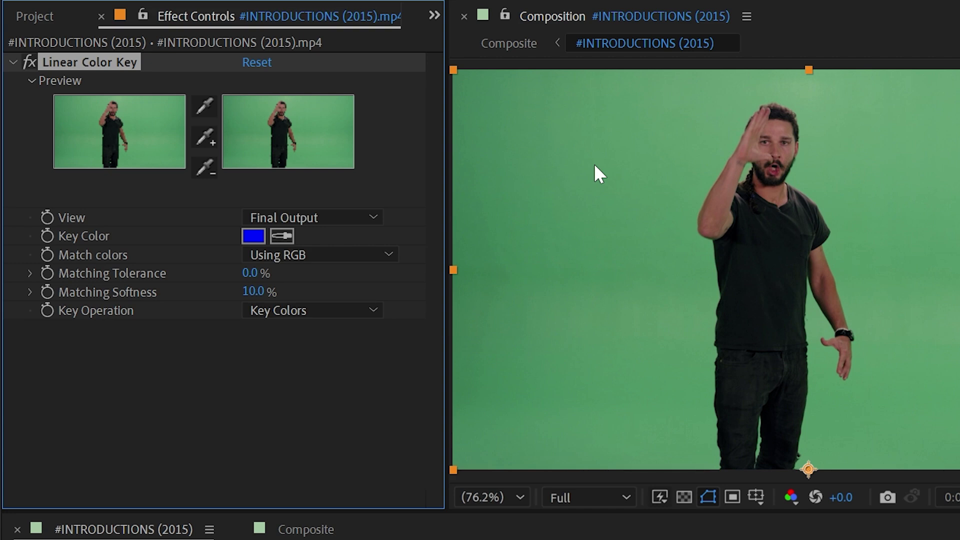
left_click(663, 186)
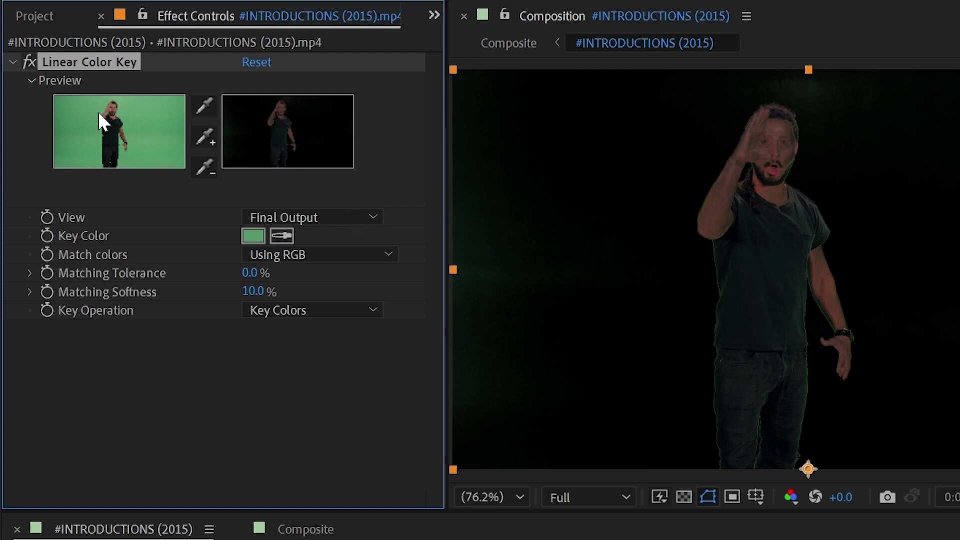
Disable Linear Color Key and inspect the man's head and shoulder edges up close at 0:00:08:18
left_click(36, 62)
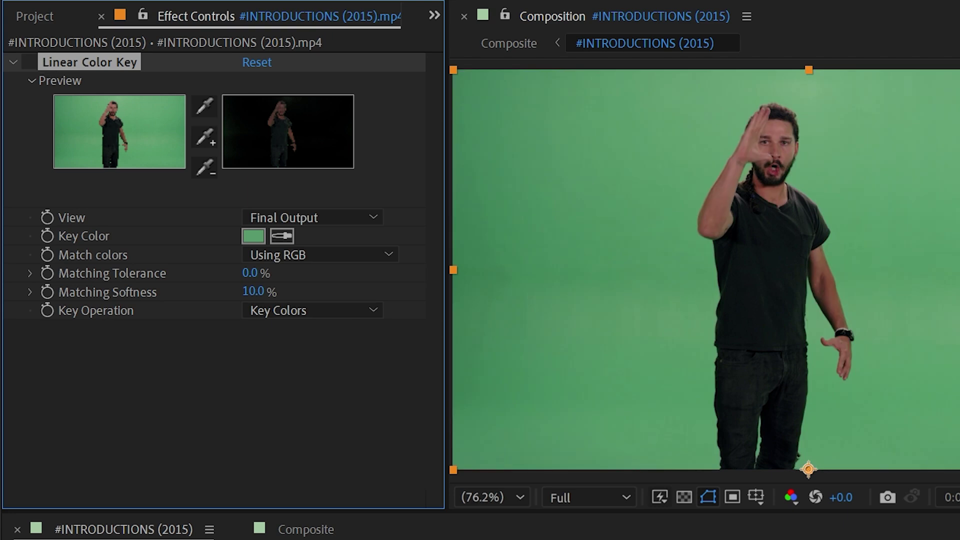
key("space")
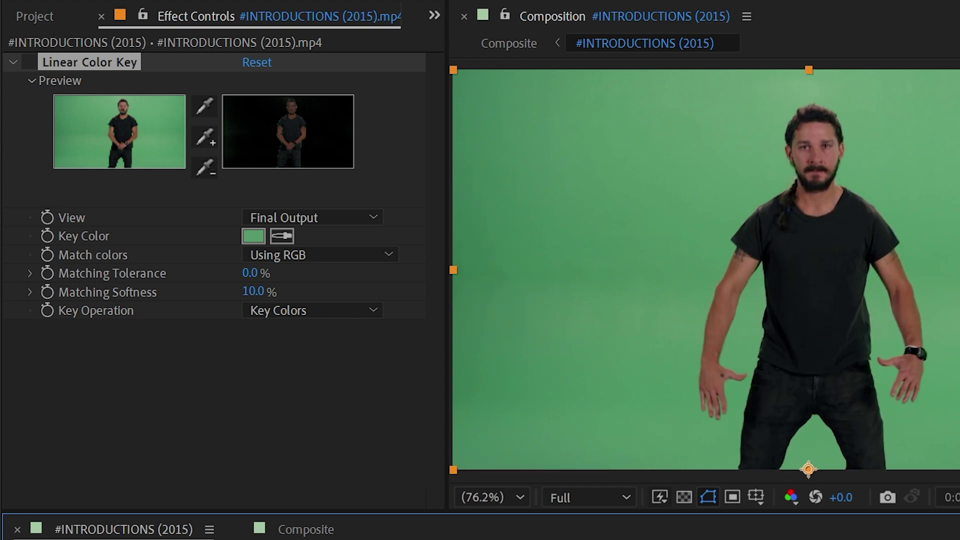
scroll(891, 238, "up", 3)
key("space")
left_click_drag(895, 153, 662, 455)
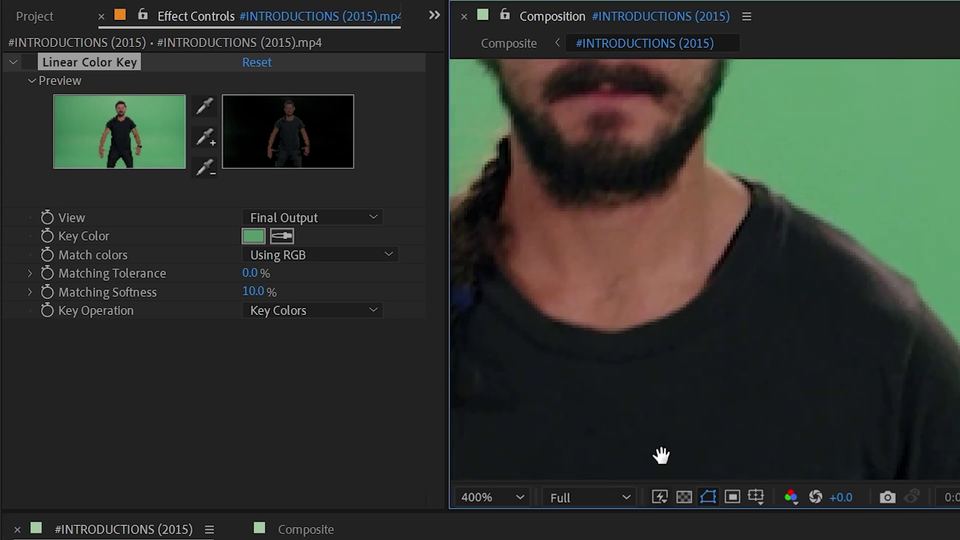
left_click_drag(850, 216, 956, 435)
left_click_drag(840, 260, 936, 229)
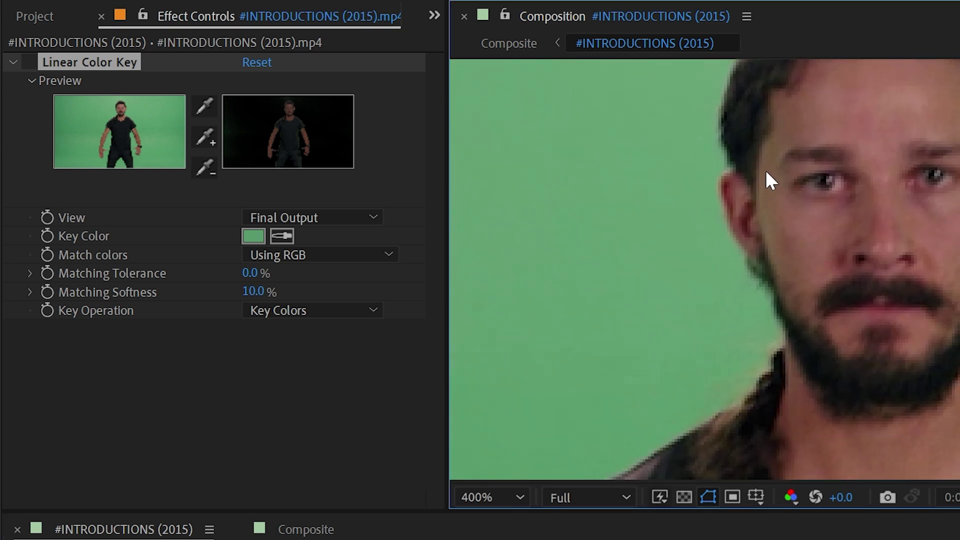
Examine the edges of the shirt, hands and trousers in the unkeyed footage
scroll(820, 336, "down", 1)
left_click_drag(821, 337, 670, 71)
scroll(773, 153, "up", 1)
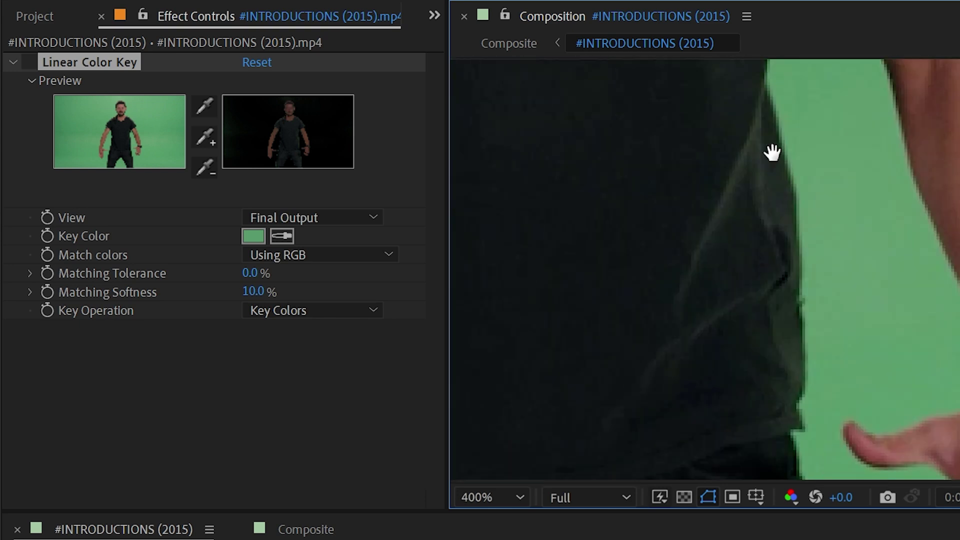
left_click_drag(763, 313, 565, 171)
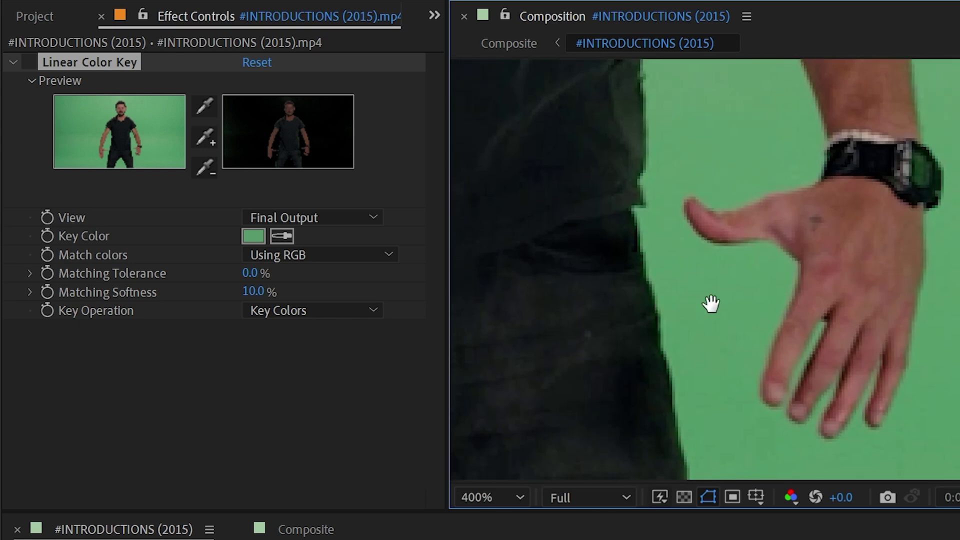
left_click_drag(711, 303, 958, 153)
left_click_drag(831, 65, 850, 249)
scroll(827, 200, "down", 1)
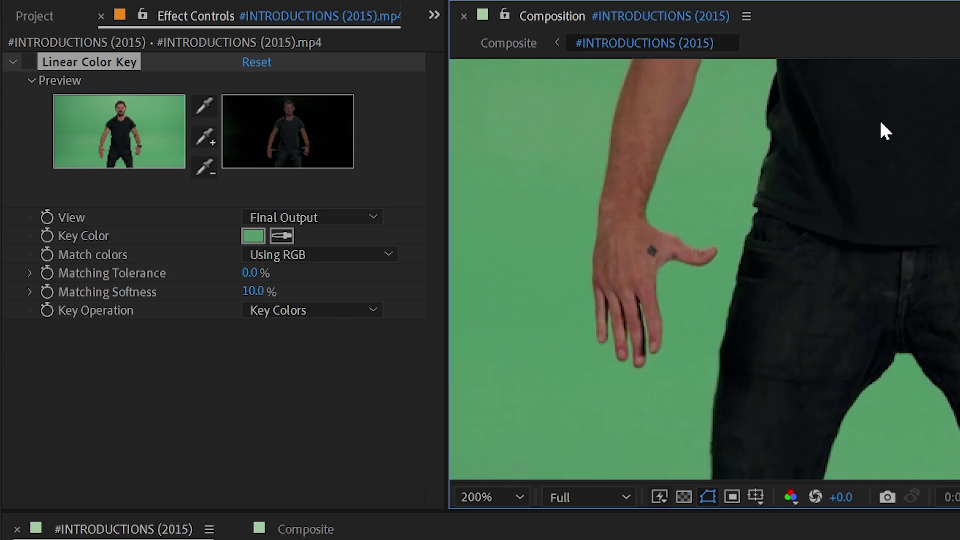
scroll(944, 140, "down", 1)
left_click_drag(924, 80, 853, 253)
scroll(850, 259, "down", 1)
scroll(849, 257, "up", 1)
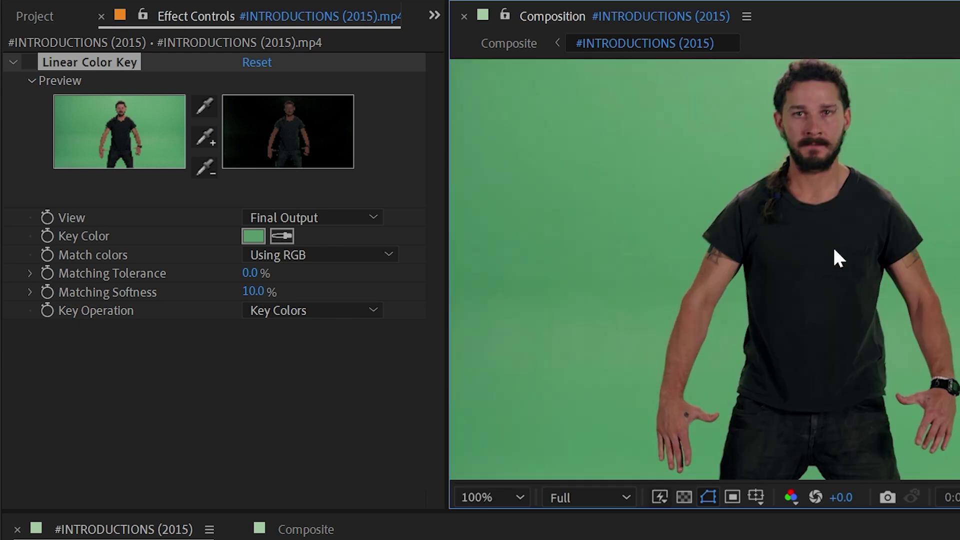
Re-enable Linear Color Key and inspect the keyed face, hair and shoulders up close
left_click(33, 62)
scroll(821, 178, "up", 1)
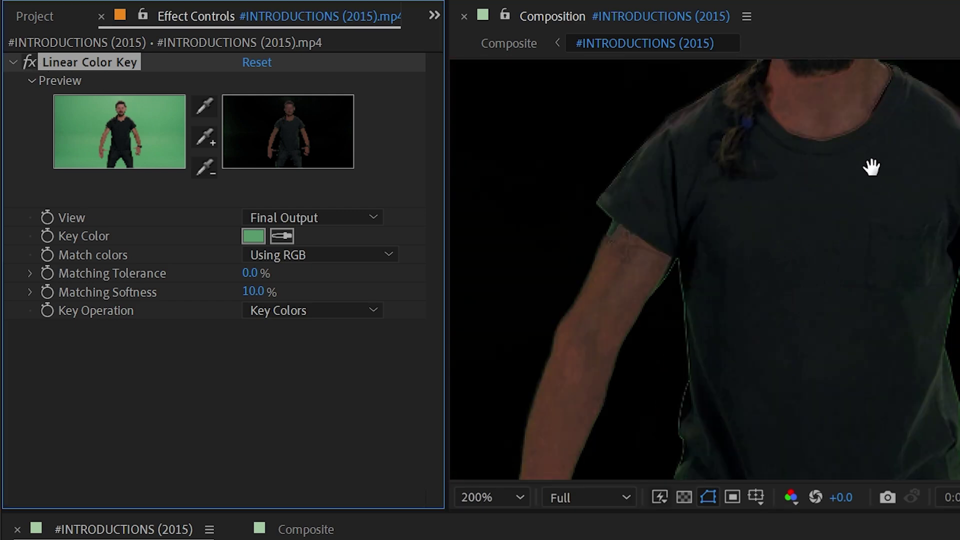
left_click_drag(871, 167, 874, 404)
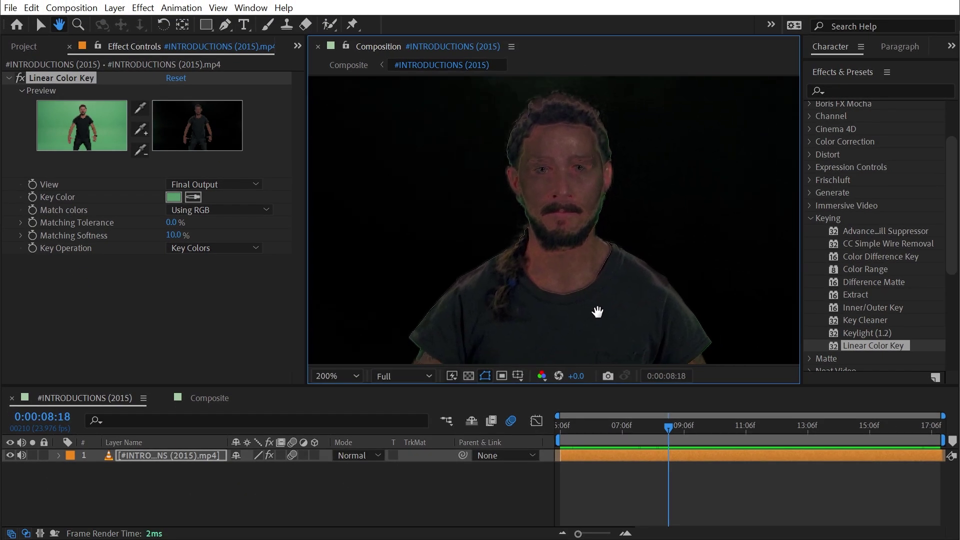
left_click_drag(597, 312, 553, 285)
key("v")
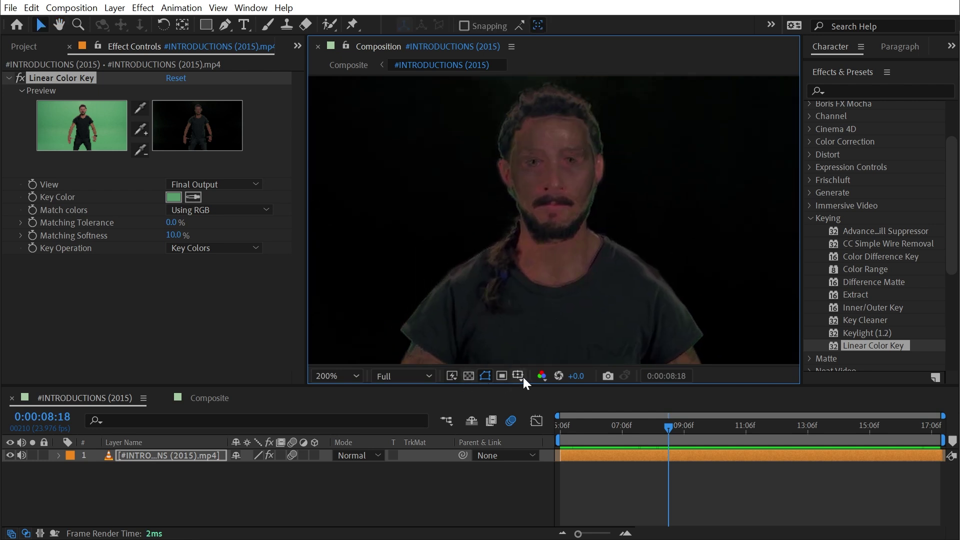
Show the composition's Alpha channel and examine the matte of the man and the backdrop beside him
left_click(542, 375)
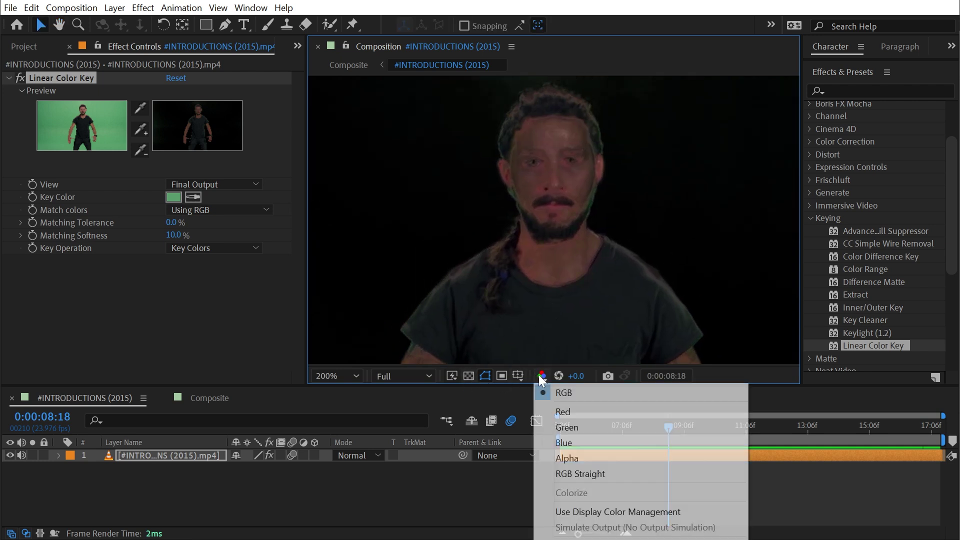
left_click(575, 463)
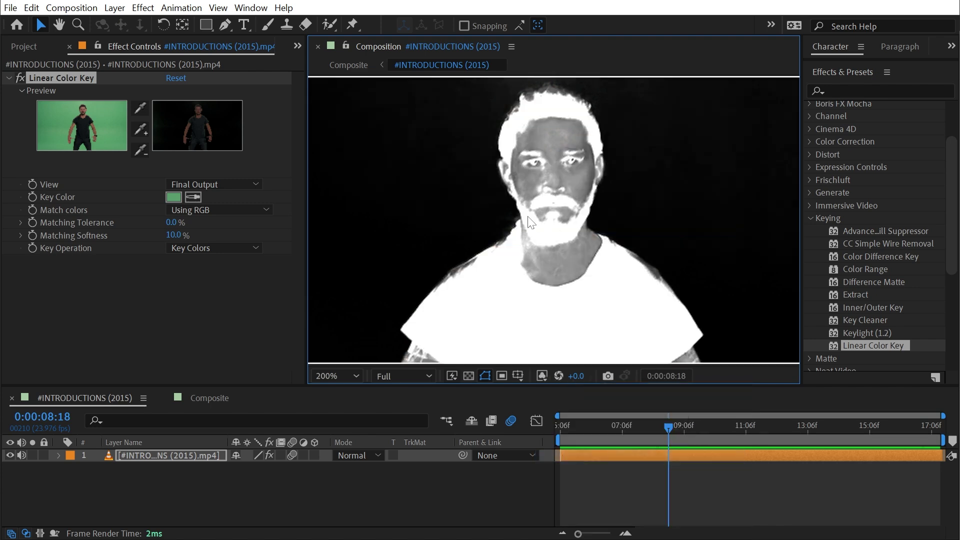
scroll(531, 222, "down", 1)
key("h")
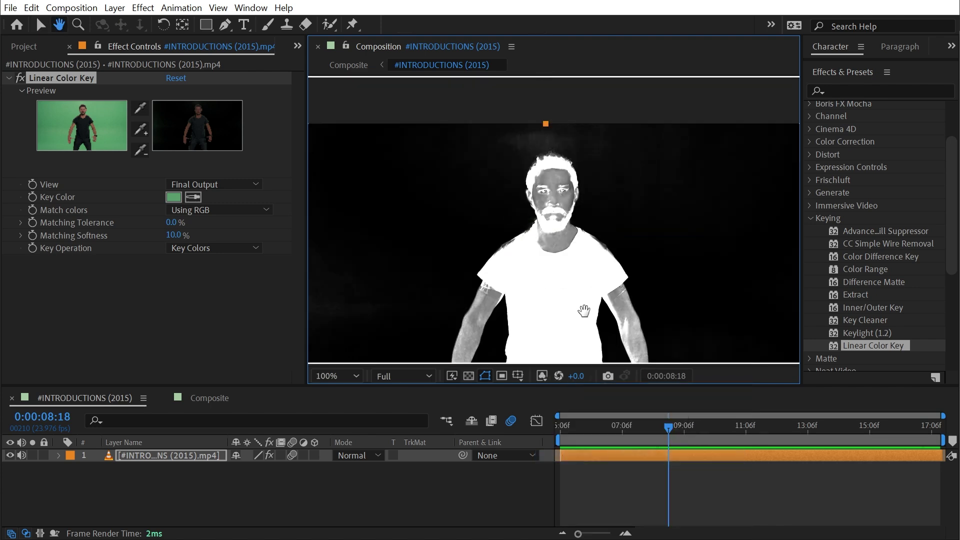
left_click_drag(579, 311, 589, 259)
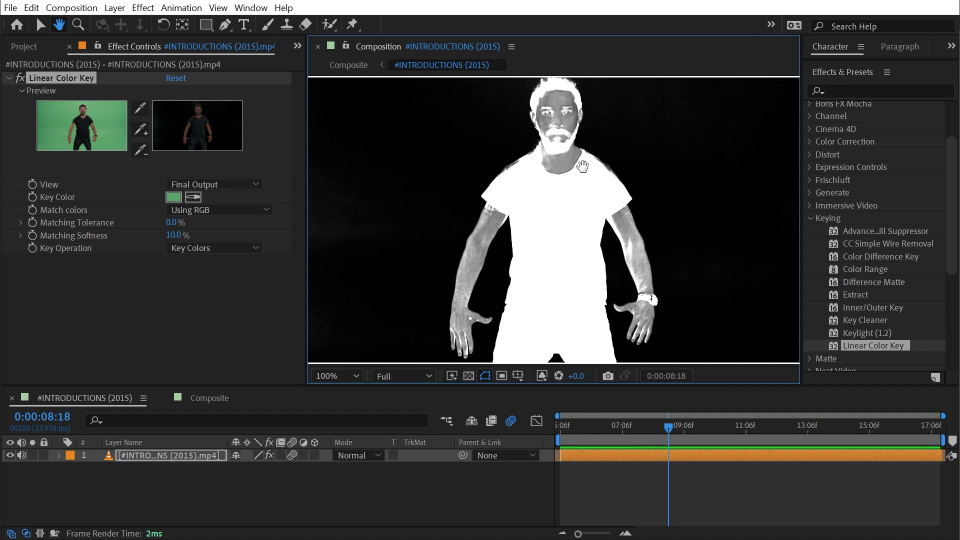
left_click_drag(497, 283, 605, 288)
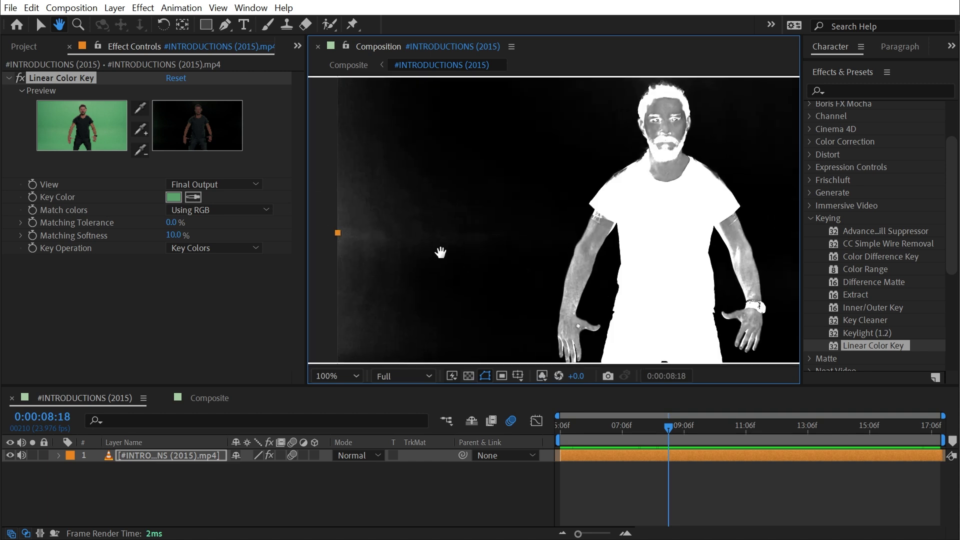
key("v")
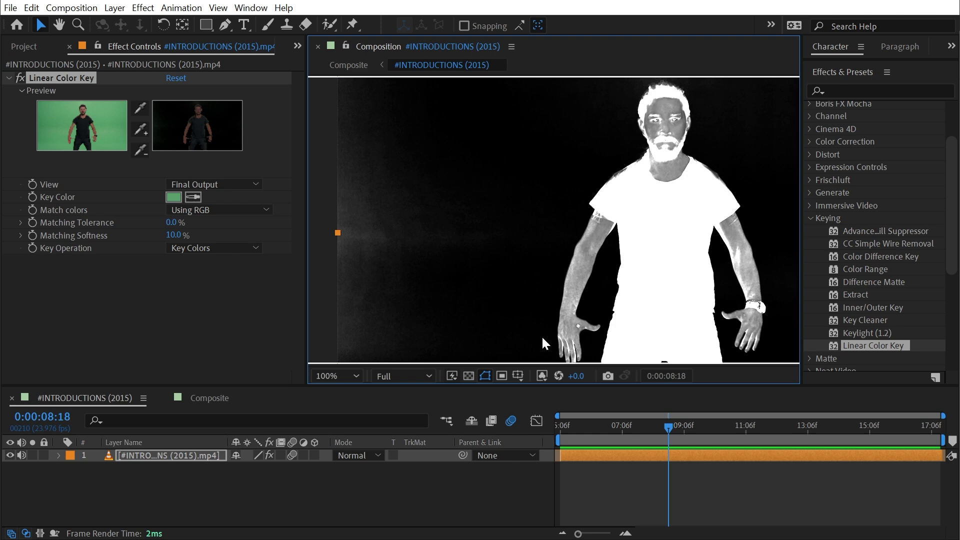
Return to the RGB channel view and inspect the keyed backdrop up to the footage's left edge
left_click(542, 375)
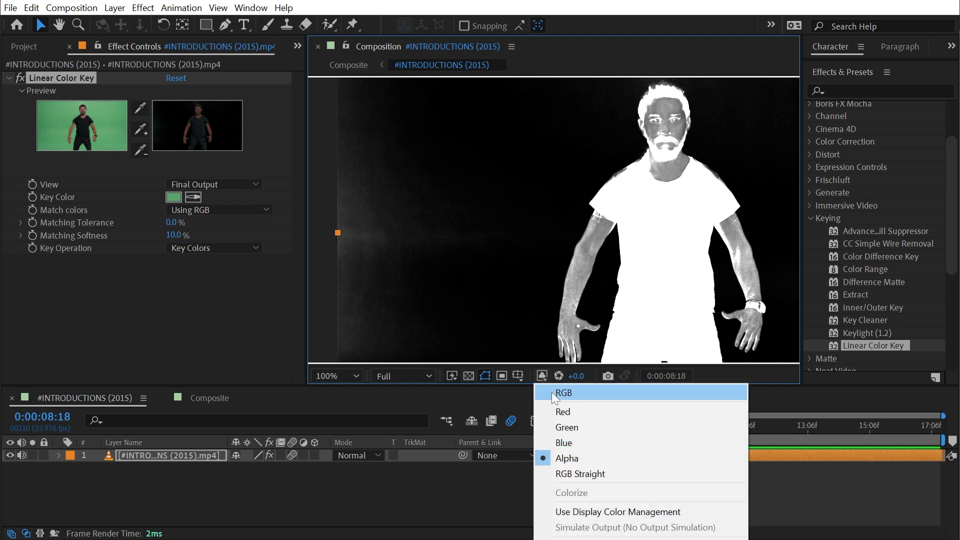
left_click(551, 392)
key("space")
left_click_drag(561, 197, 424, 228)
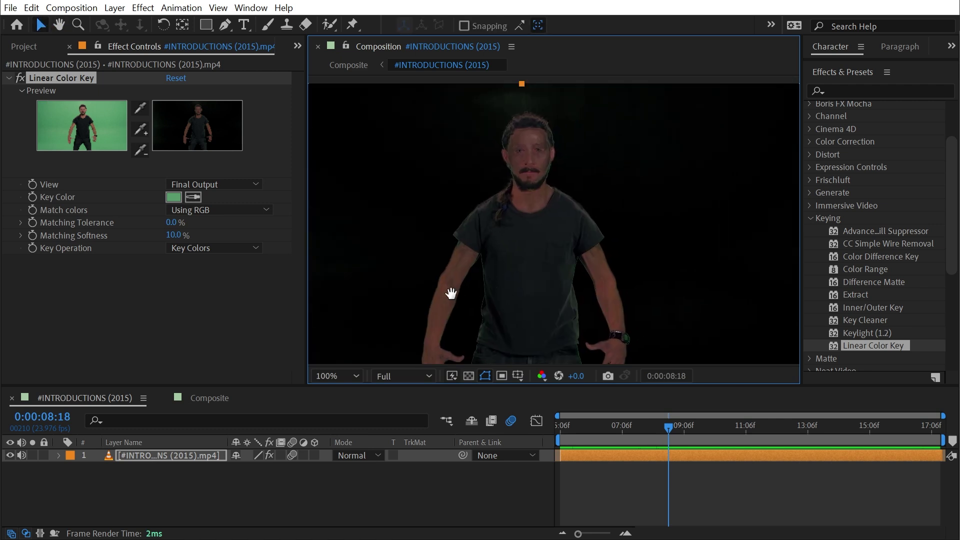
left_click_drag(452, 292, 626, 276)
scroll(429, 289, "up", 1)
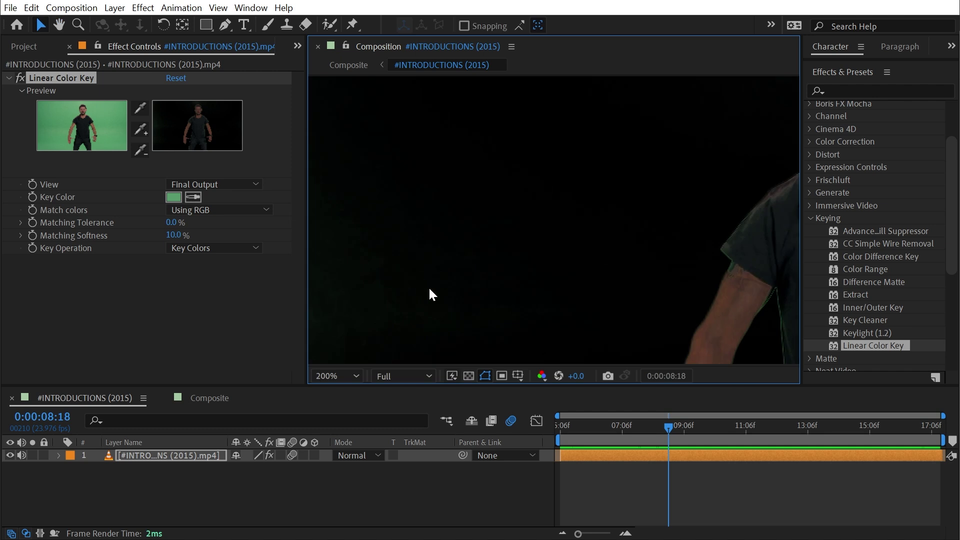
key("space")
left_click_drag(397, 298, 605, 216)
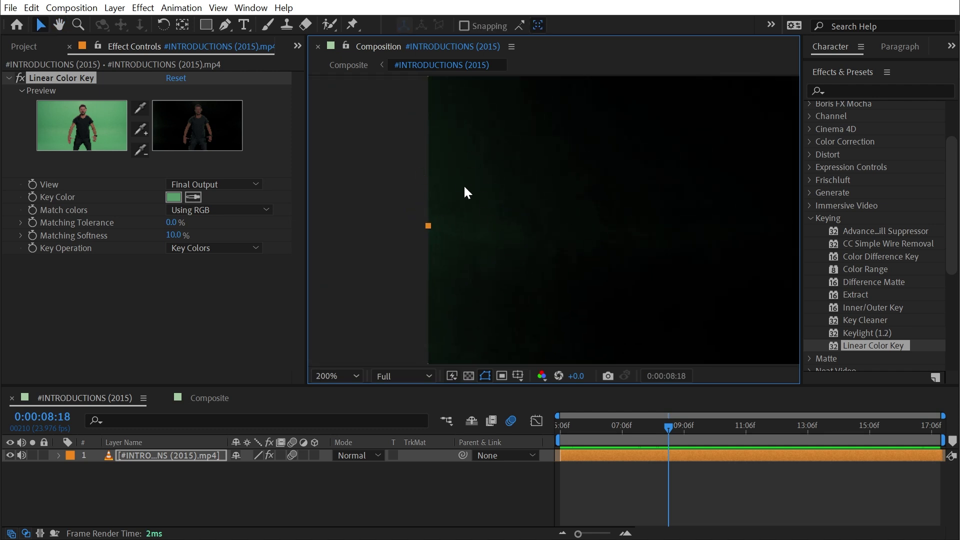
Show the Alpha channel and add the gray residue at the footage's left edge to the keyed color range
left_click(541, 375)
left_click(560, 458)
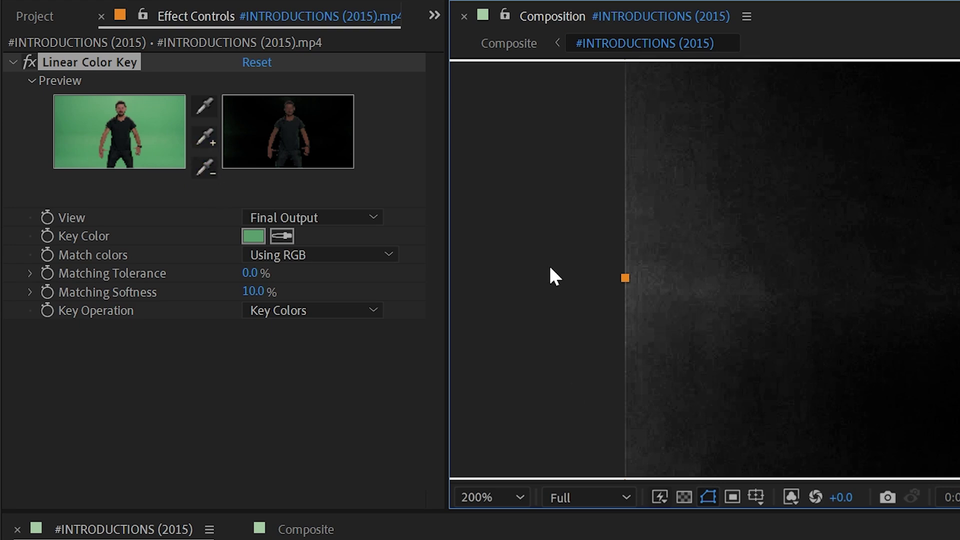
left_click(204, 138)
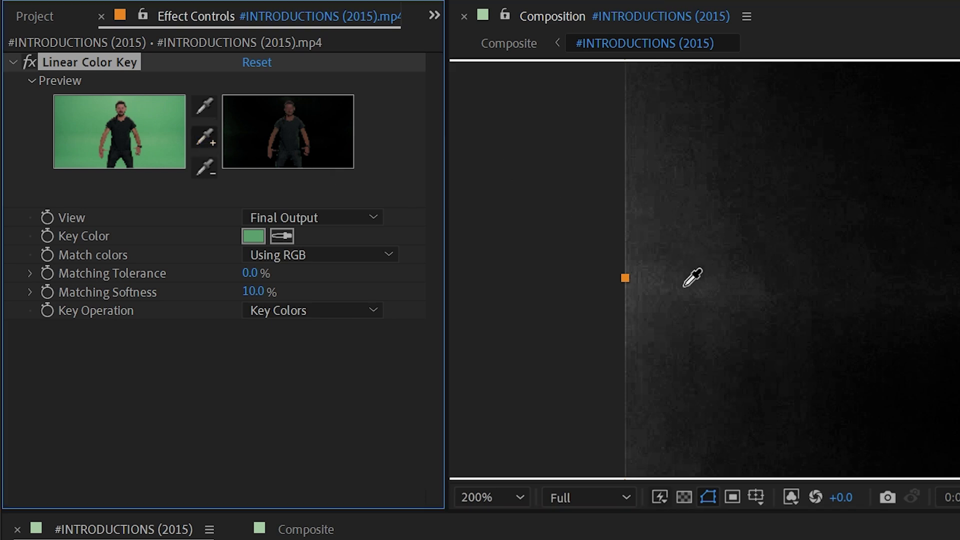
left_click(635, 265)
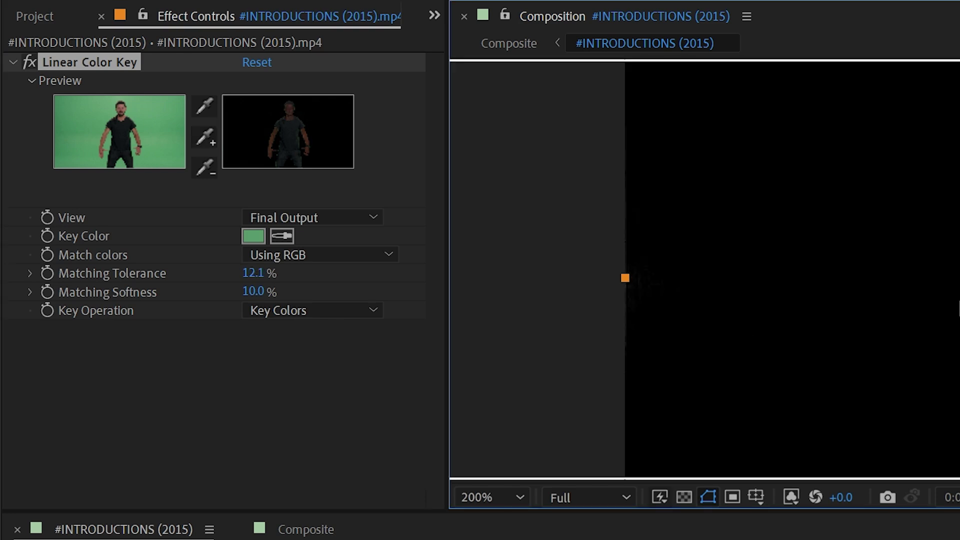
Review the alpha matte across the man's figure and the surrounding backdrop
key("comma")
left_click_drag(958, 240, 637, 291)
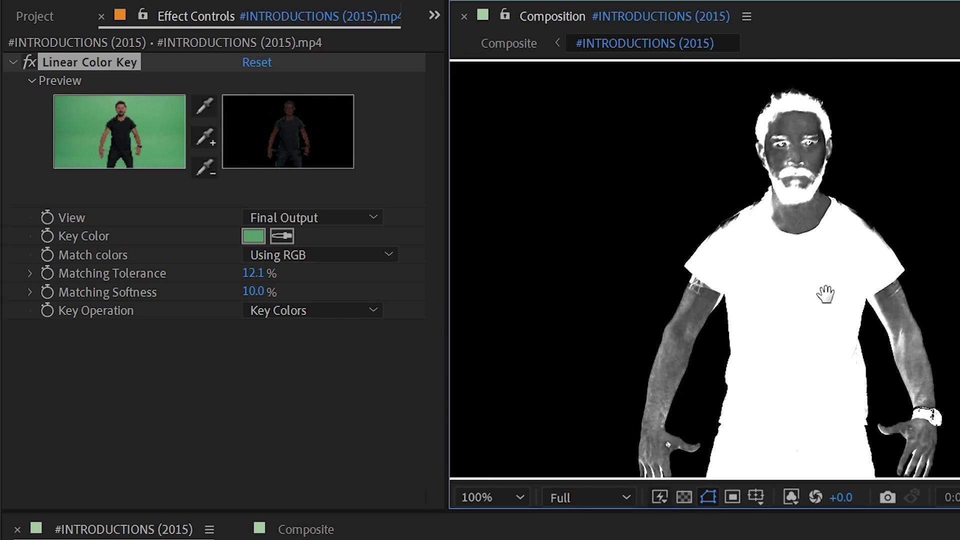
left_click_drag(824, 316, 757, 398)
left_click(196, 143)
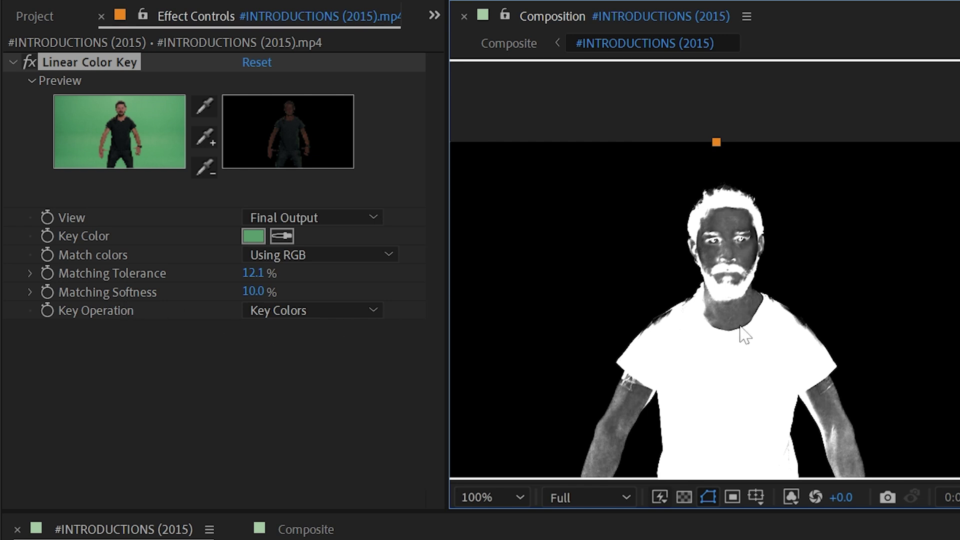
Examine the alpha matte around the man's face and shoulder up close and return to the RGB channel view
key("period")
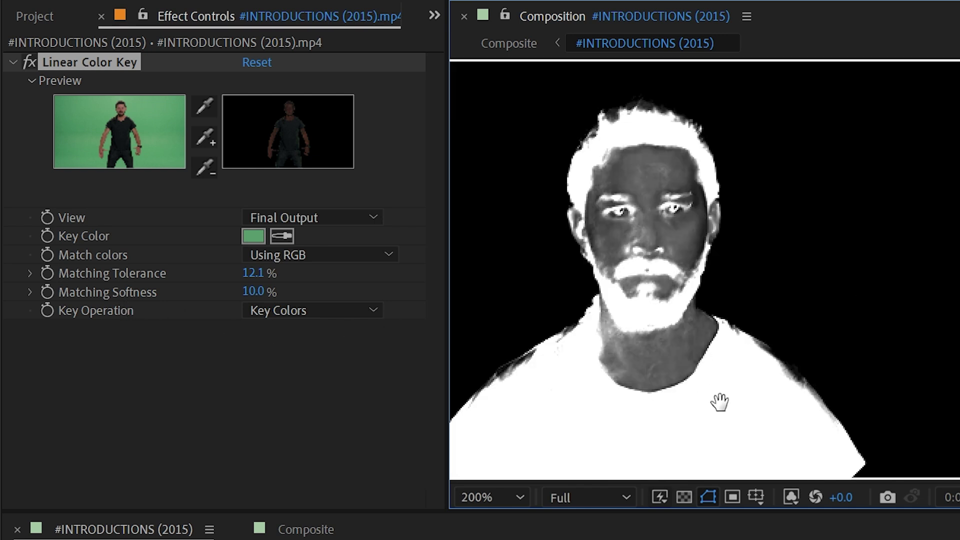
left_click_drag(720, 400, 927, 351)
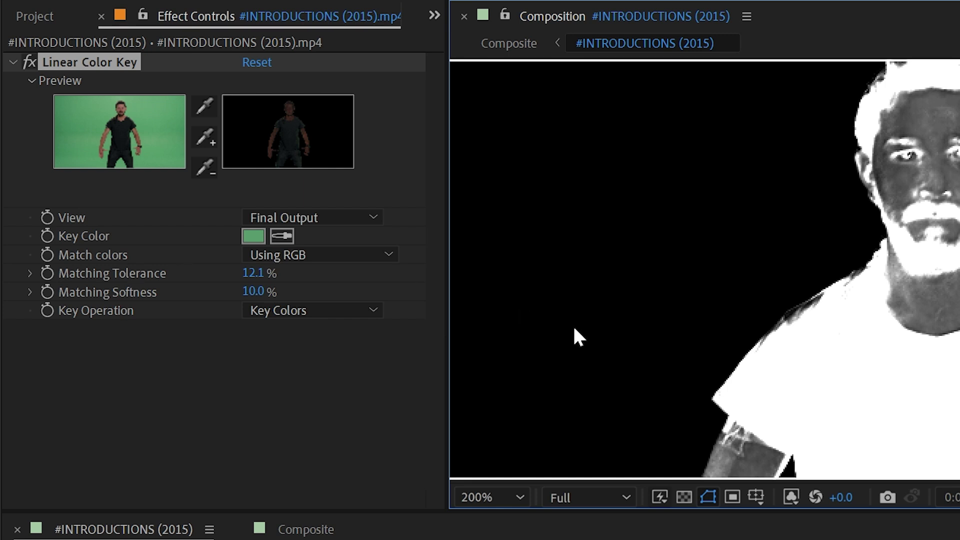
left_click(789, 498)
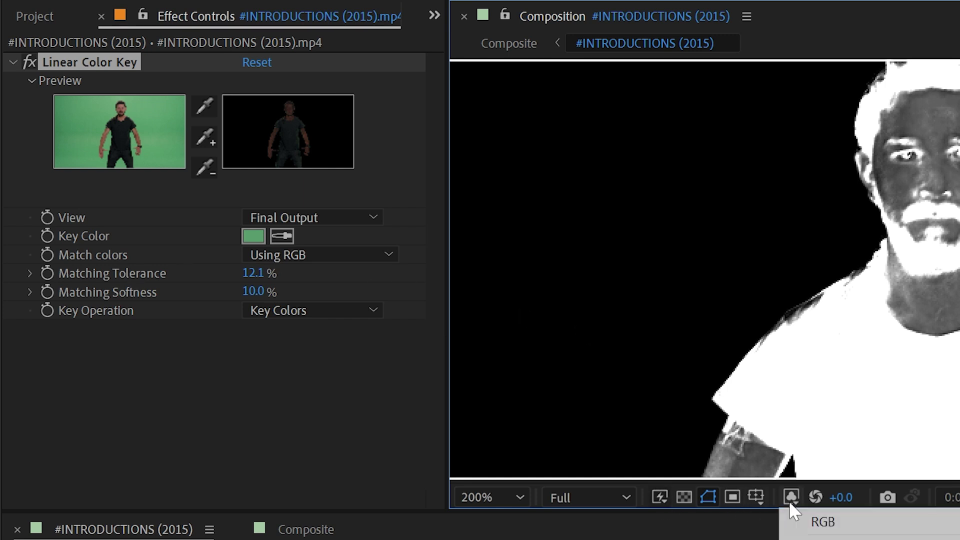
left_click(800, 521)
Set Matching Softness to 0% and Matching Tolerance to 8%, and inspect the green residue at the footage's left edge
mouse_move(253, 273)
left_mouse_down()
mouse_move(219, 268)
mouse_move(261, 304)
mouse_move(262, 277)
mouse_move(253, 277)
left_mouse_up()
left_click(216, 290)
scroll(730, 261, "down", 1)
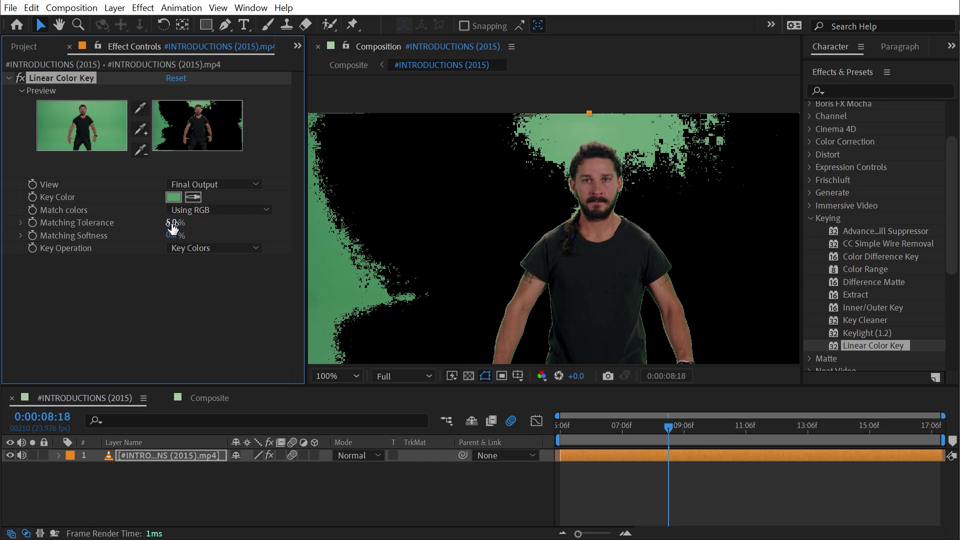
left_click_drag(172, 223, 177, 224)
key("space")
left_click_drag(464, 207, 640, 213)
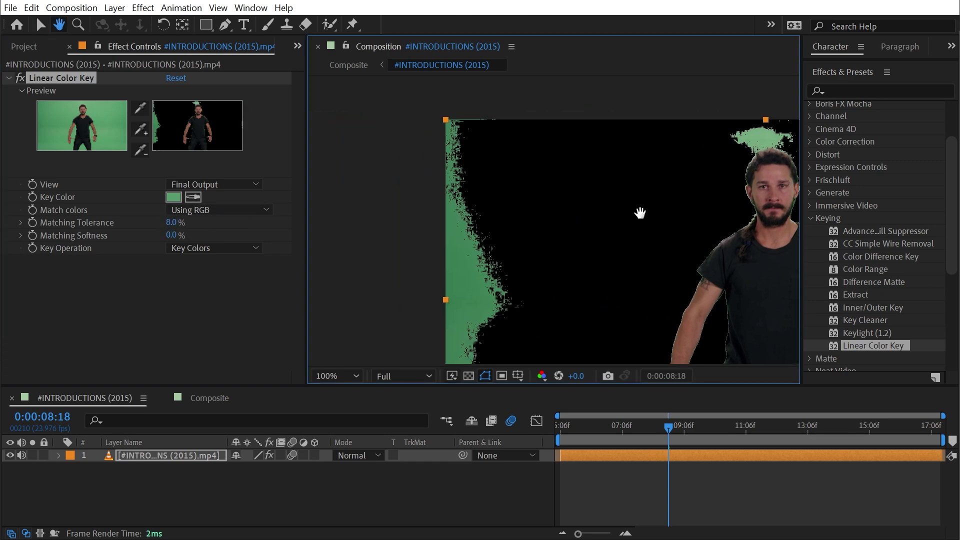
scroll(497, 214, "up", 2)
key("v")
scroll(570, 245, "up", 2)
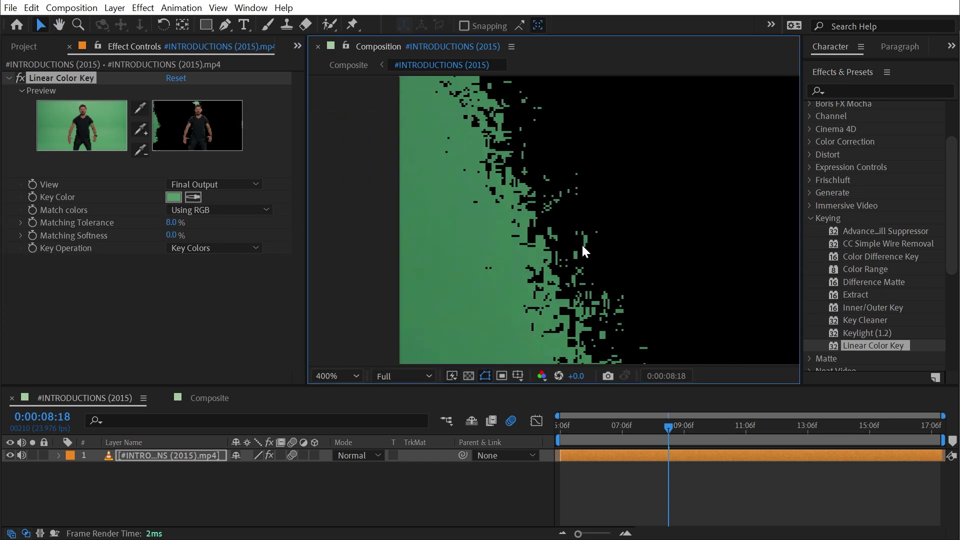
Set Matching Softness to 7% and inspect the keyed left edge and the man's face
left_click_drag(174, 235, 178, 235)
scroll(585, 195, "down", 2)
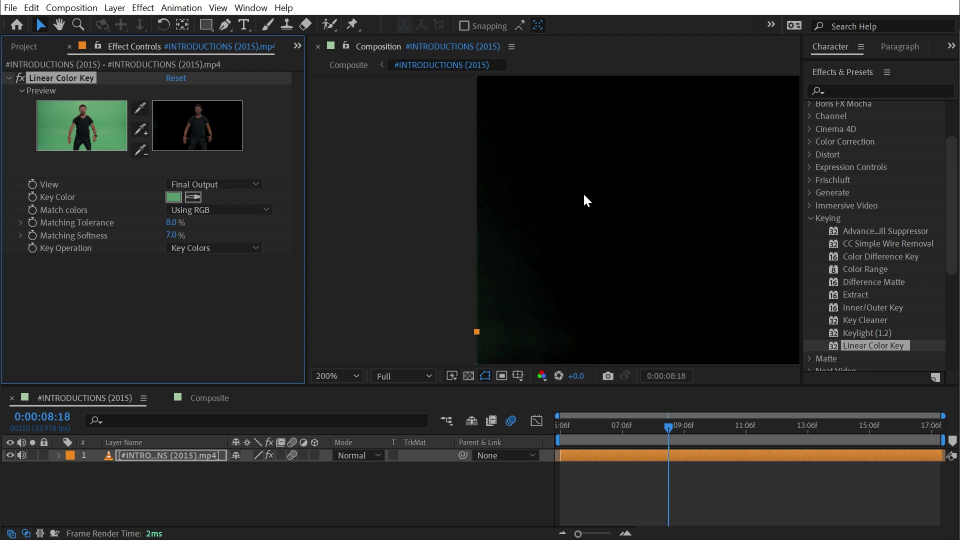
key("h")
left_click_drag(689, 181, 272, 191)
left_click_drag(720, 185, 447, 197)
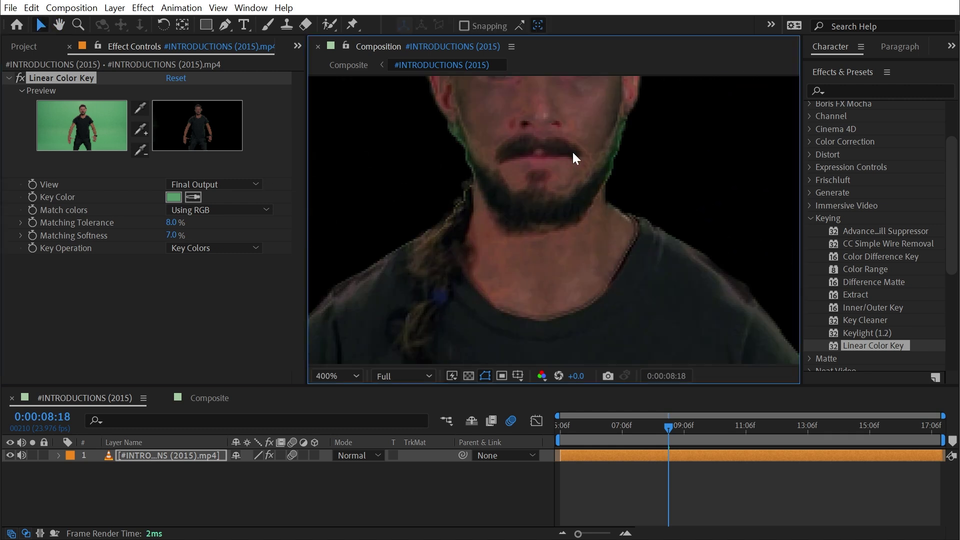
scroll(491, 203, "up", 5)
Try a Matching Tolerance of 8.2% with a Matching Softness of 3%, and review the man's full figure
mouse_move(172, 222)
left_mouse_down()
mouse_move(160, 222)
mouse_move(173, 222)
mouse_move(161, 235)
mouse_move(167, 222)
mouse_move(145, 219)
mouse_move(154, 219)
left_mouse_up()
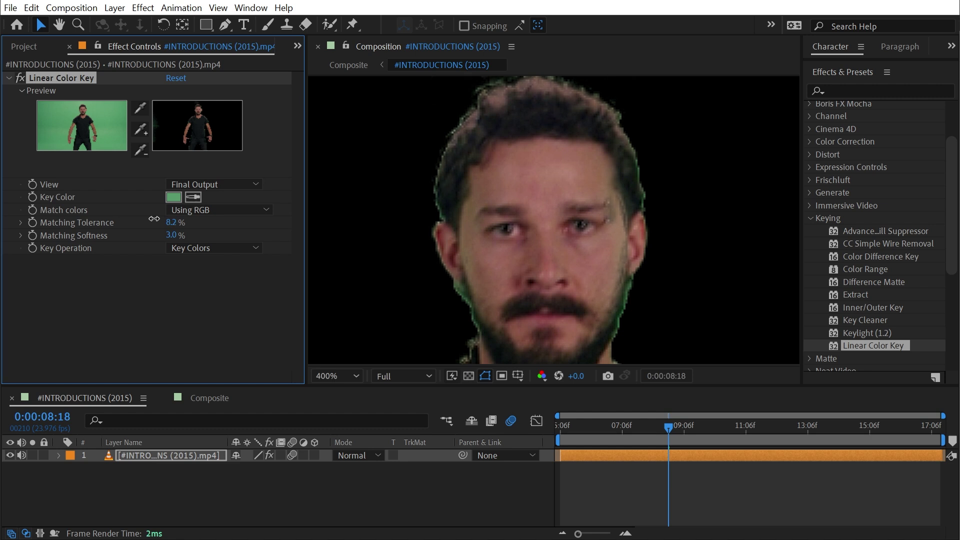
scroll(573, 188, "down", 3)
left_click_drag(603, 272, 621, 196)
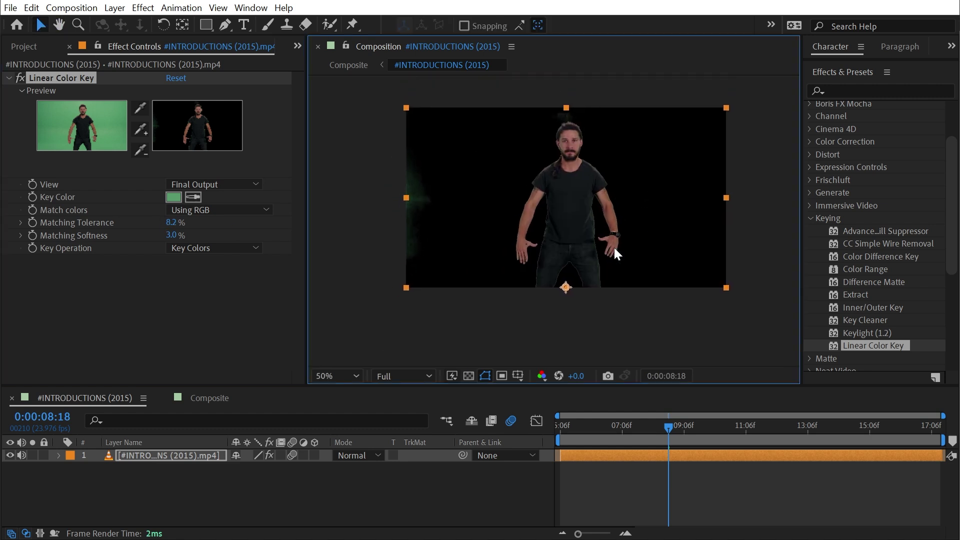
scroll(574, 228, "up", 2)
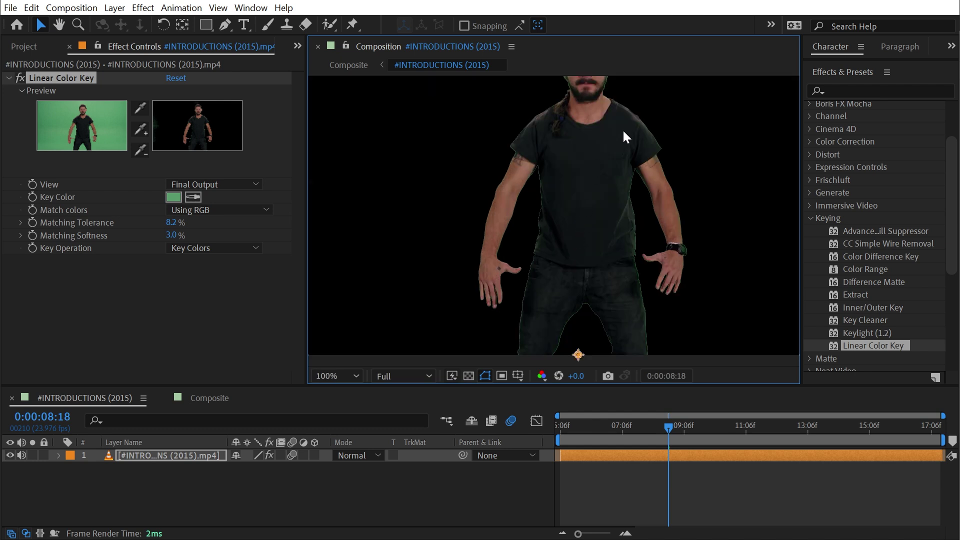
scroll(575, 193, "down", 2)
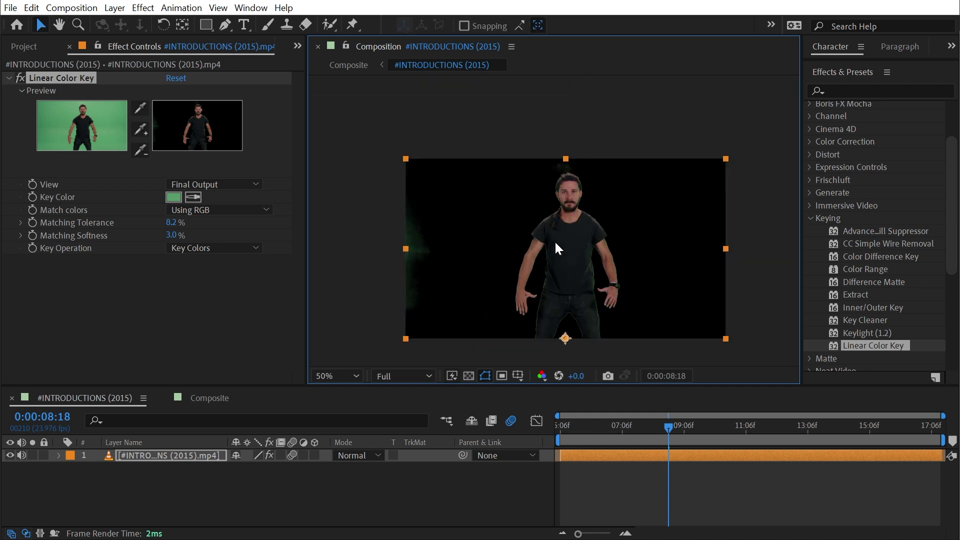
Reset the Linear Color Key effect and sample the green backdrop beside the man as the key color
left_click(181, 78)
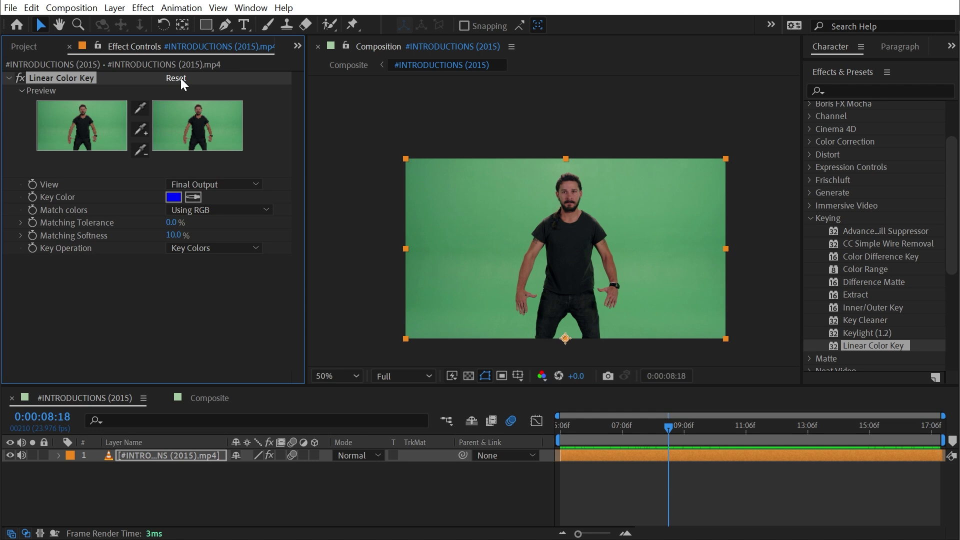
left_click(192, 197)
left_click(505, 198)
Set both the Matching Tolerance and the Matching Softness of the Linear Color Key to 11%
scroll(571, 260, "up", 2)
left_click_drag(483, 225, 518, 235)
mouse_move(172, 221)
left_mouse_down()
mouse_move(181, 231)
mouse_move(158, 222)
left_mouse_up()
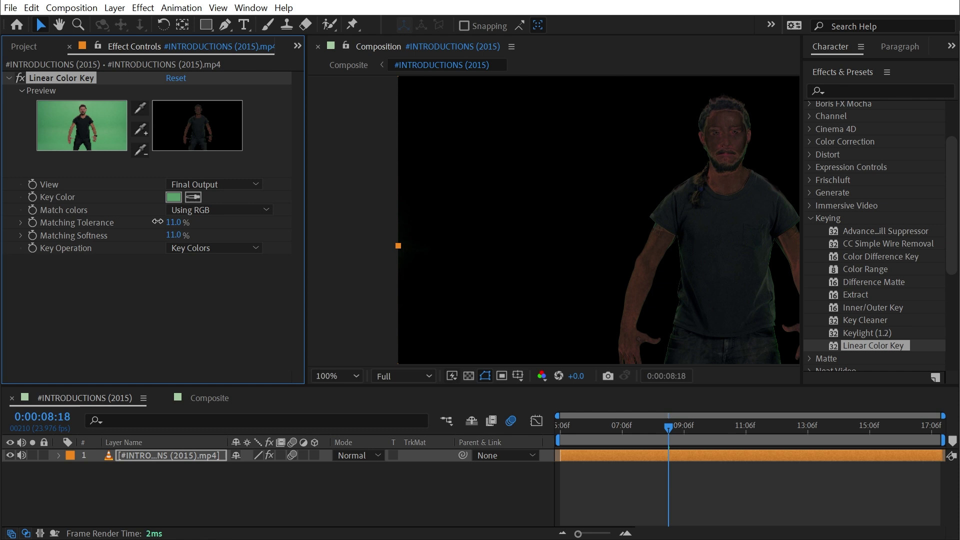
Show the composition's Alpha channel and examine the matte closely at the footage's left edge
left_click(540, 377)
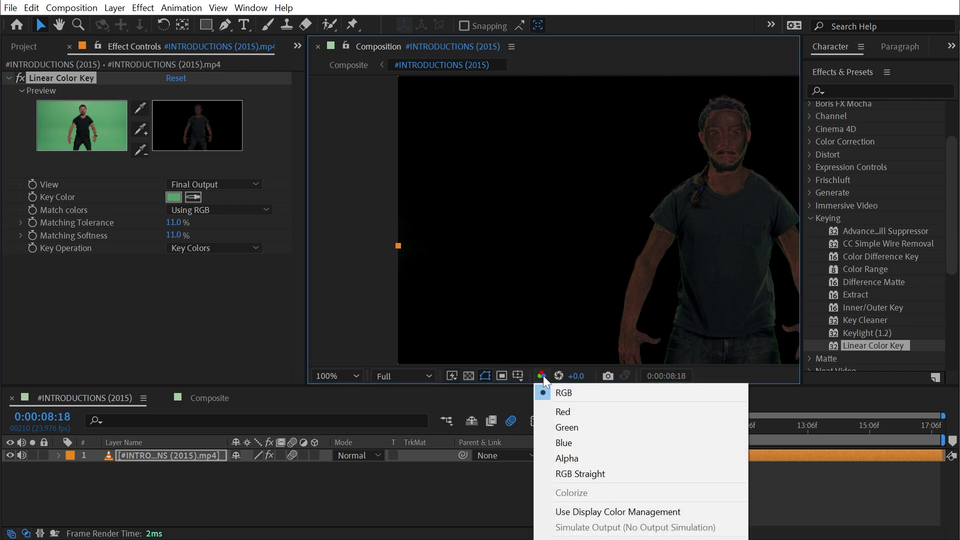
left_click(596, 454)
left_click_drag(420, 255, 671, 238)
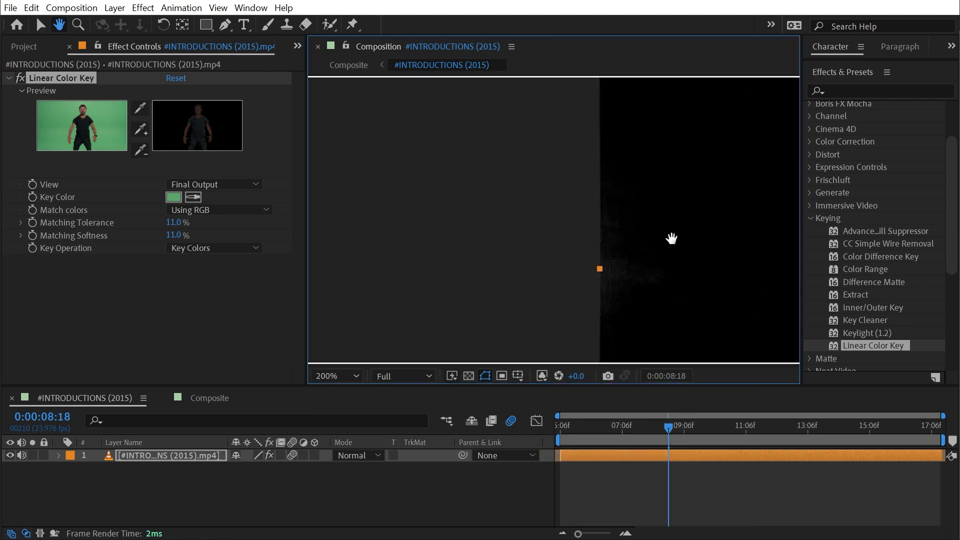
scroll(703, 300, "up", 1)
left_click_drag(704, 295, 478, 176)
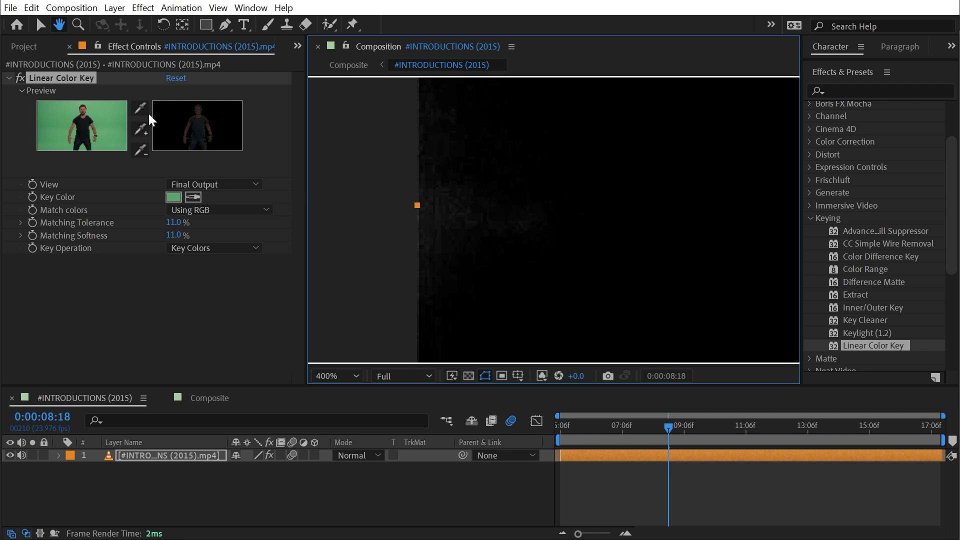
Add the faint gray residue at the left edge to the keyed colors and set Matching Tolerance to 13.7%
left_click(142, 127)
left_click(459, 223)
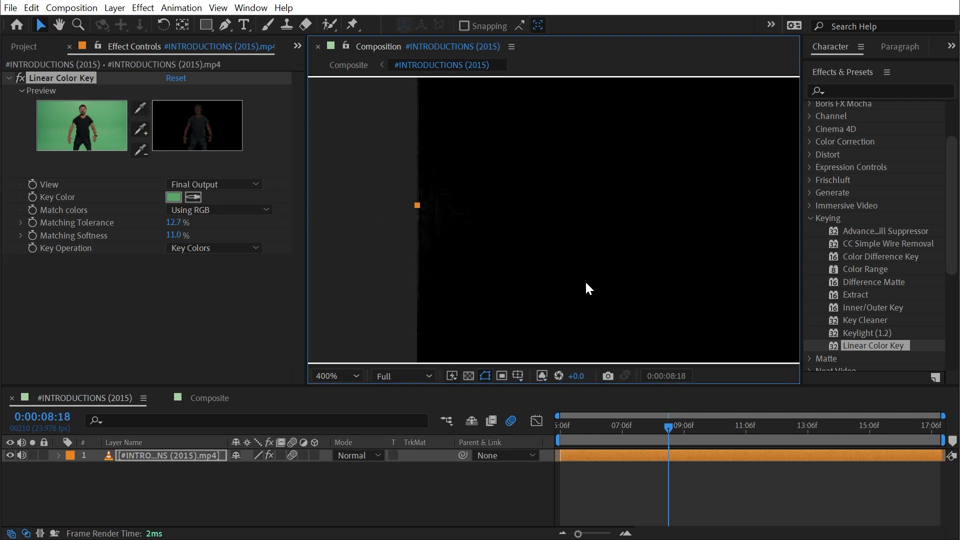
left_click_drag(178, 222, 180, 221)
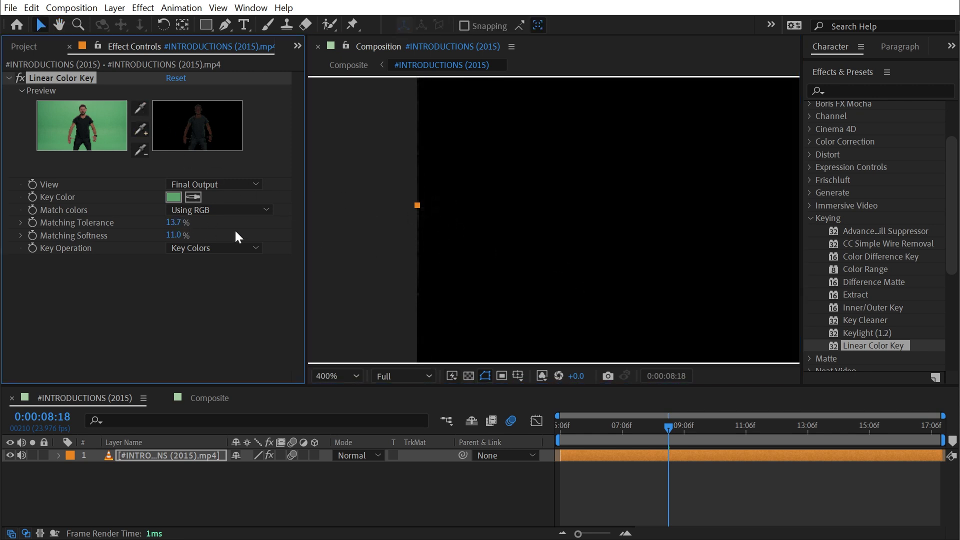
Check the alpha matte across the man and over to the footage's right edge, and return to the RGB channel view
scroll(600, 261, "down", 1)
left_click_drag(750, 265, 538, 249)
left_click_drag(770, 223, 350, 220)
left_click_drag(527, 255, 547, 316)
scroll(571, 252, "down", 1)
left_click_drag(506, 231, 622, 227)
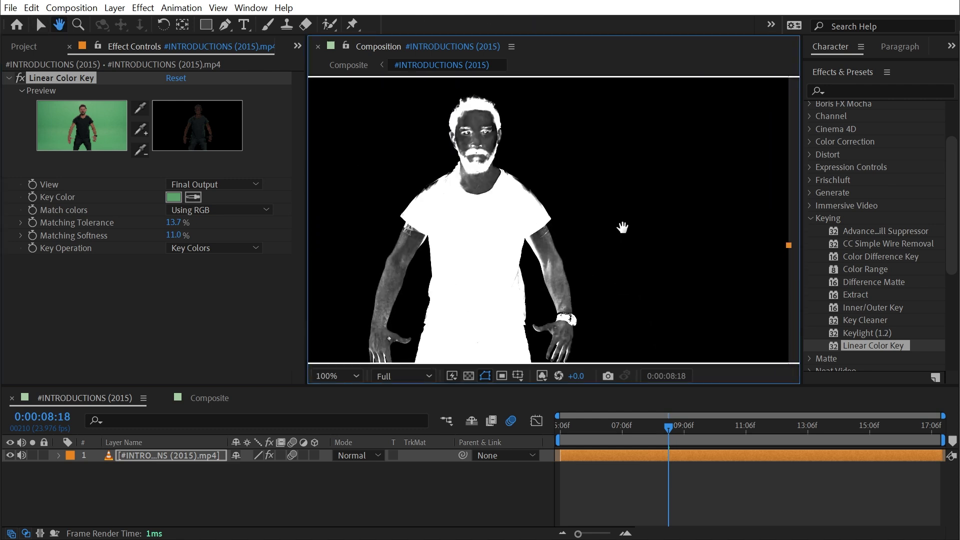
scroll(582, 195, "down", 1)
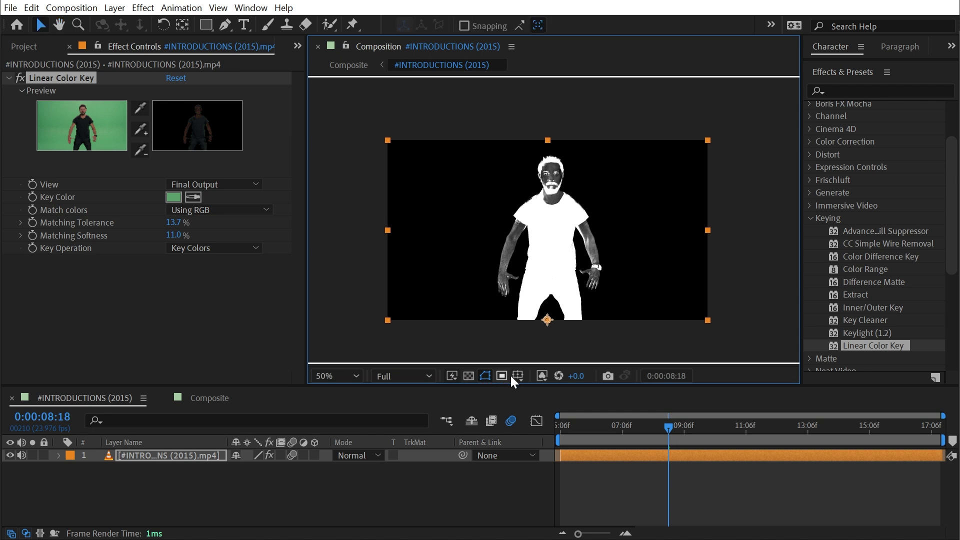
left_click(544, 377)
left_click(561, 393)
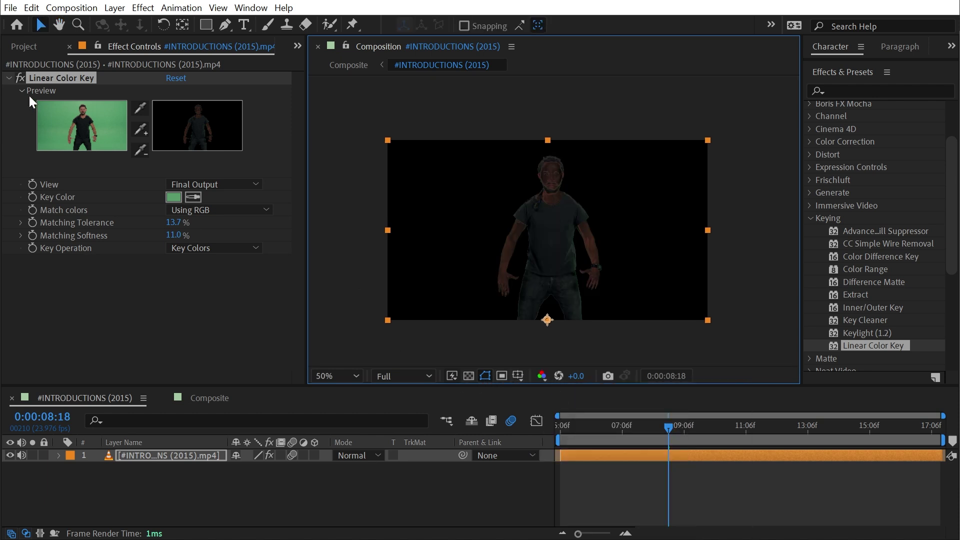
Collapse the Linear Color Key settings and apply the Simple Choker effect from the Matte category to the footage layer
left_click(9, 78)
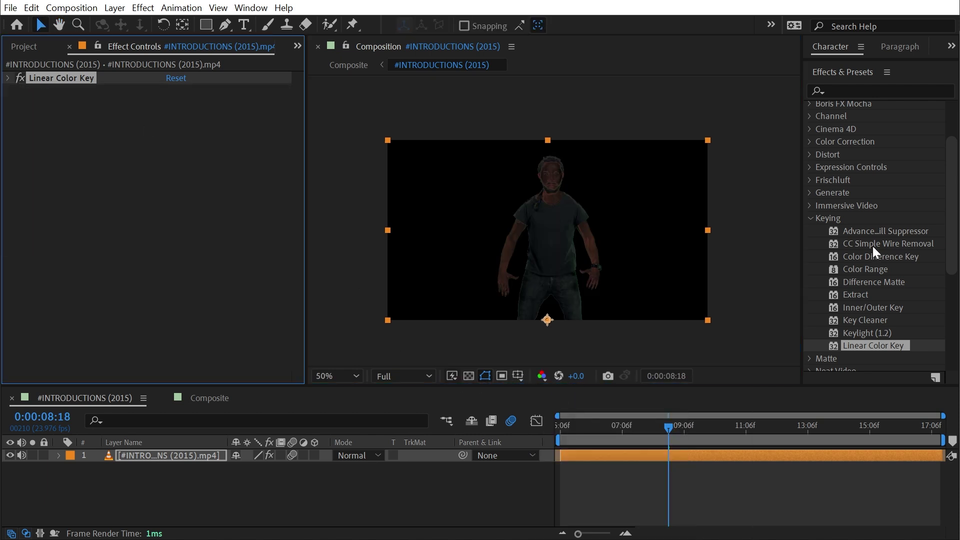
scroll(830, 298, "down", 5)
left_click(809, 292)
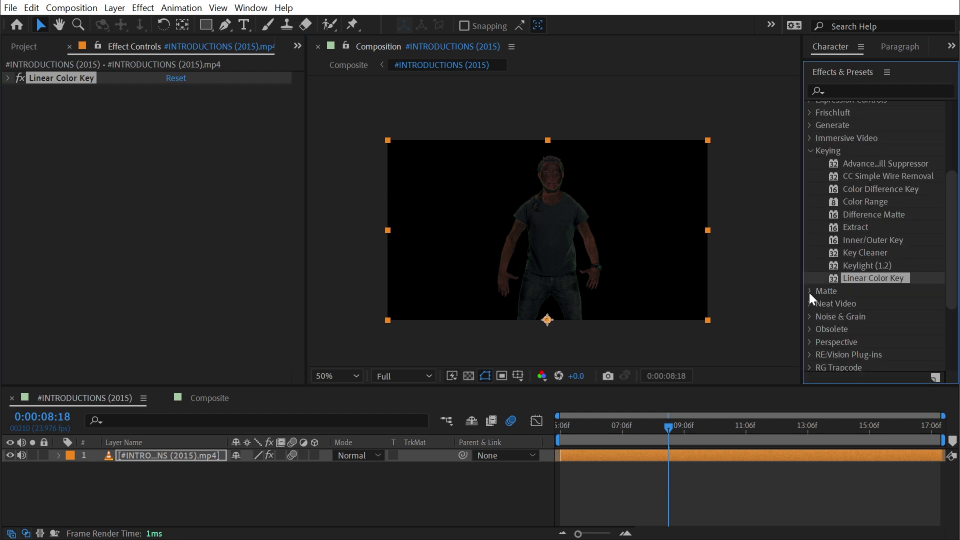
scroll(842, 279, "down", 2)
left_click_drag(878, 320, 88, 208)
Set the Simple Choker's Choke Matte value to -23 while viewing the man's head and shoulders
scroll(555, 219, "up", 4)
left_click_drag(574, 190, 582, 336)
left_click_drag(172, 116, 40, 118)
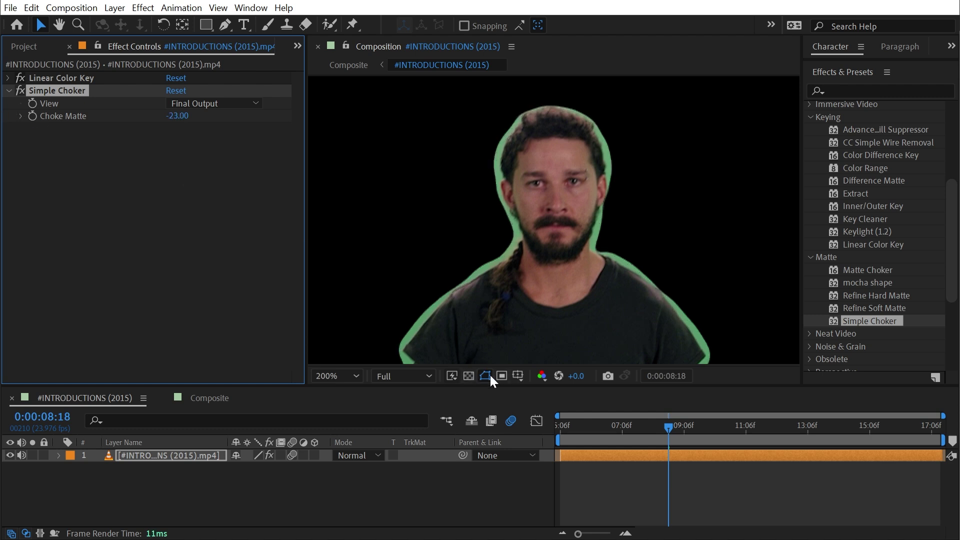
Show the Alpha channel and compare the head and shoulders matte with the Simple Choker off and on
left_click(538, 377)
left_click(580, 457)
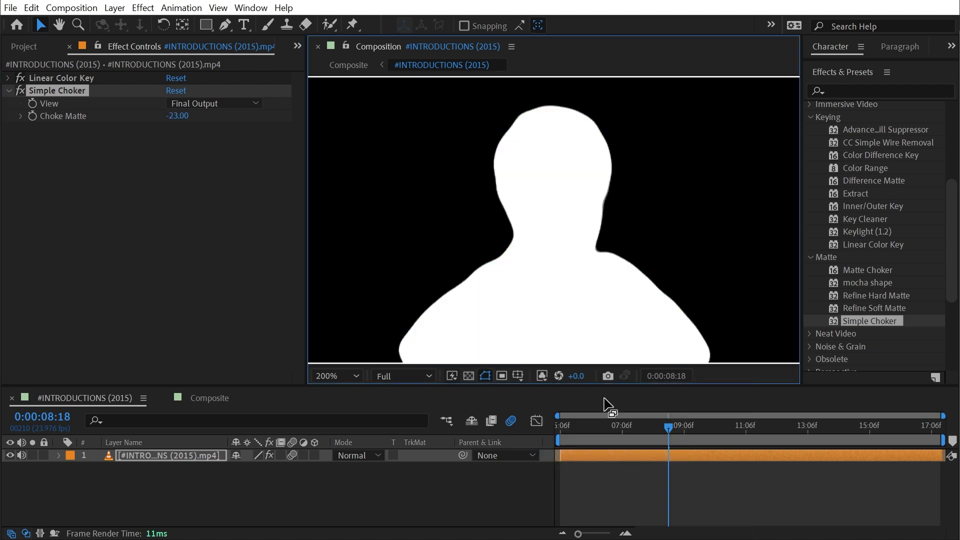
key("h")
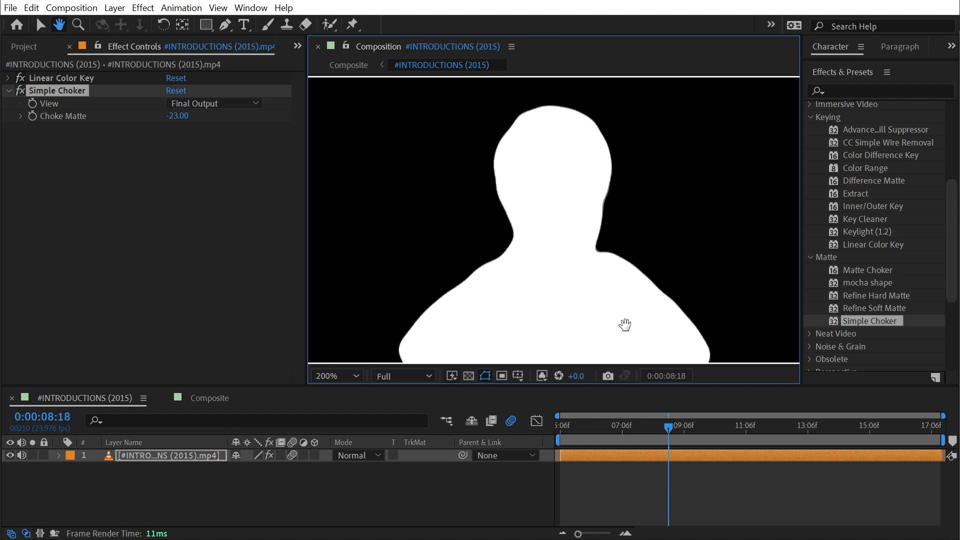
mouse_move(622, 326)
left_mouse_down()
mouse_move(594, 88)
mouse_move(664, 133)
mouse_move(628, 332)
left_mouse_up()
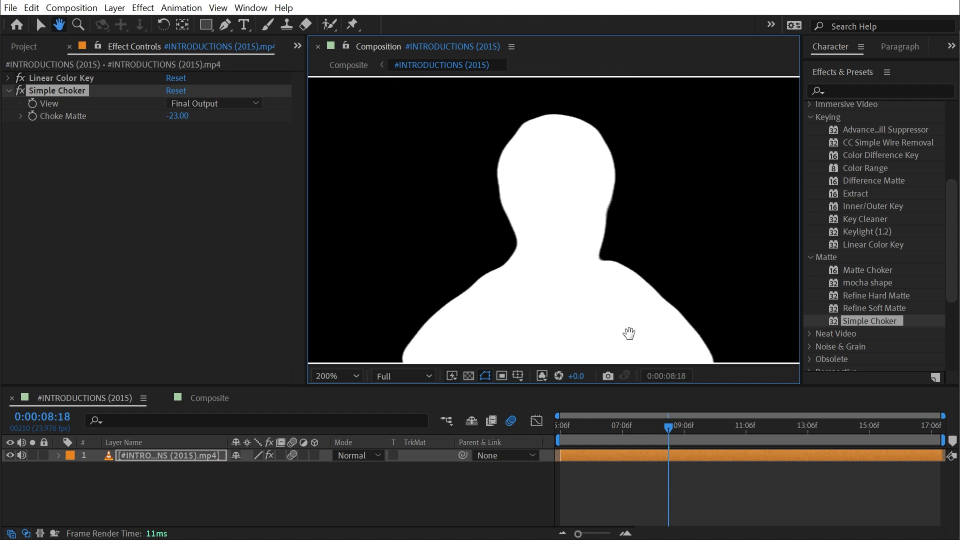
key("v")
left_click(19, 91)
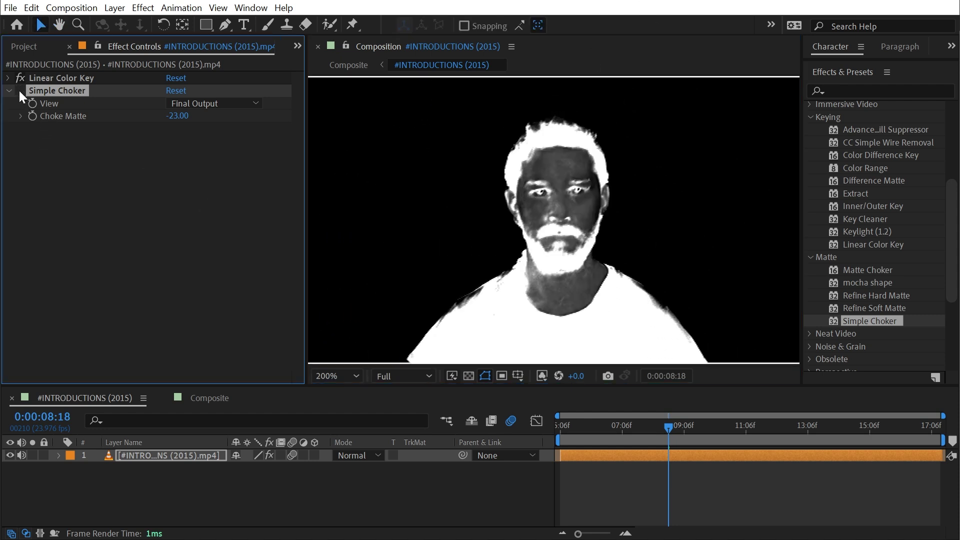
left_click(19, 91)
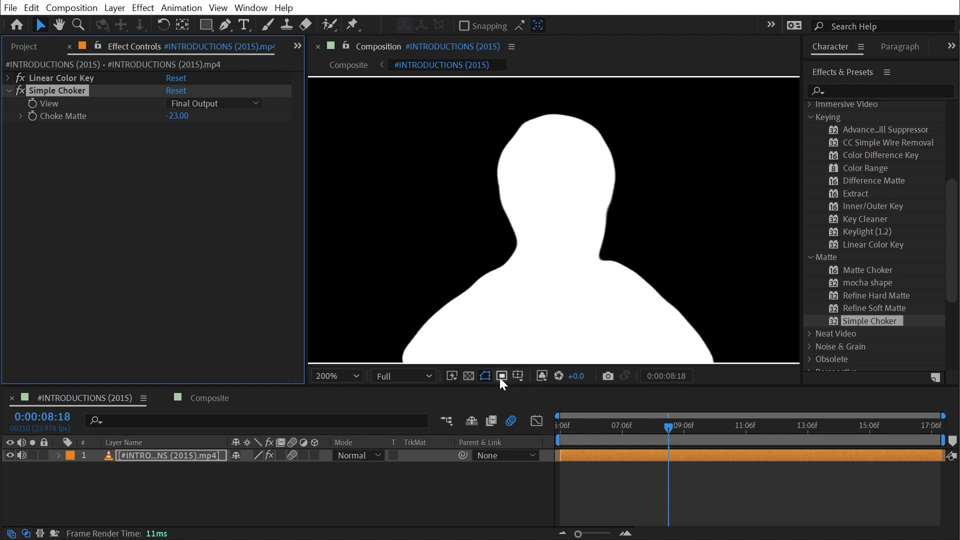
Compare the full-figure matte by switching the Simple Choker and the Linear Color Key off and on in turn
scroll(560, 245, "down", 4)
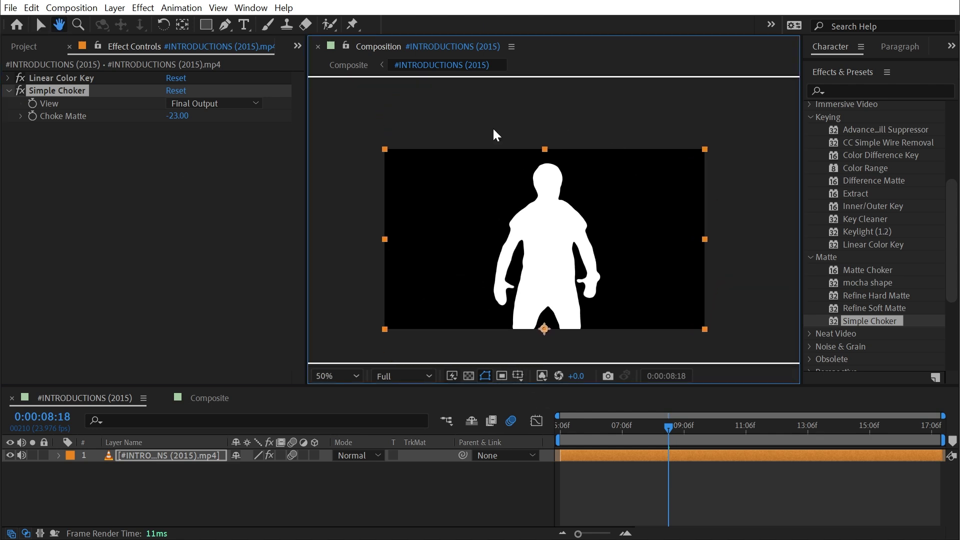
left_click(16, 90)
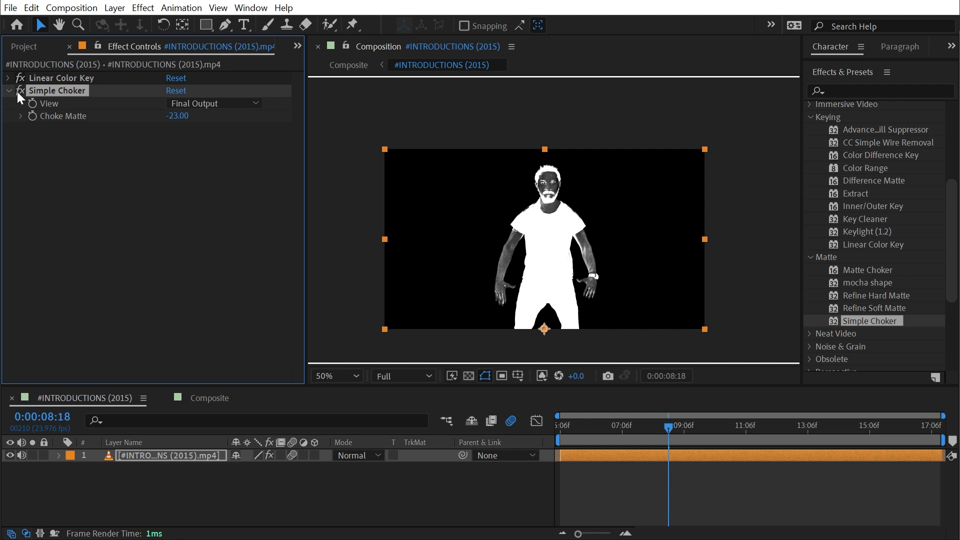
left_click(17, 91)
left_click(18, 78)
left_click(19, 78)
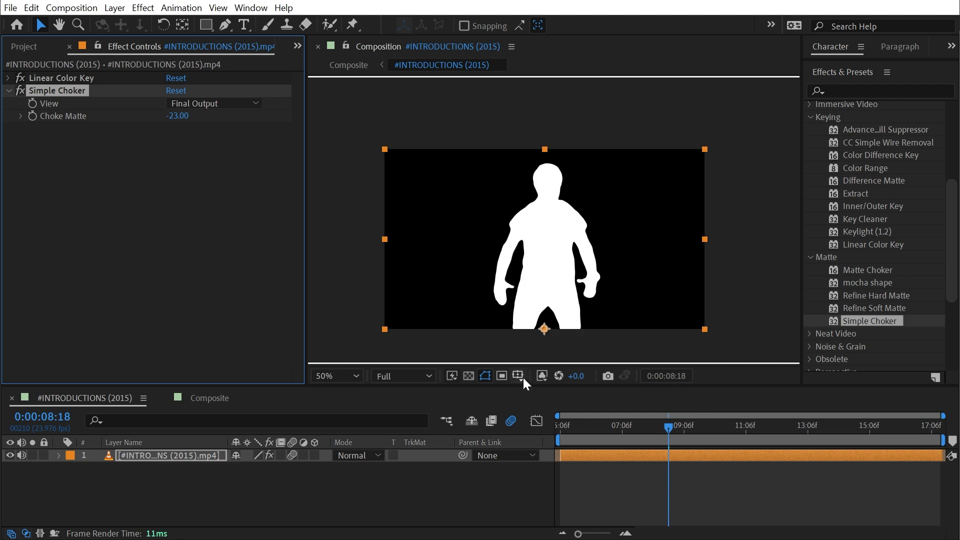
Return to the RGB channel view and inspect the edges around the man's head and shoulders
left_click(542, 376)
left_click(562, 393)
scroll(565, 250, "up", 4)
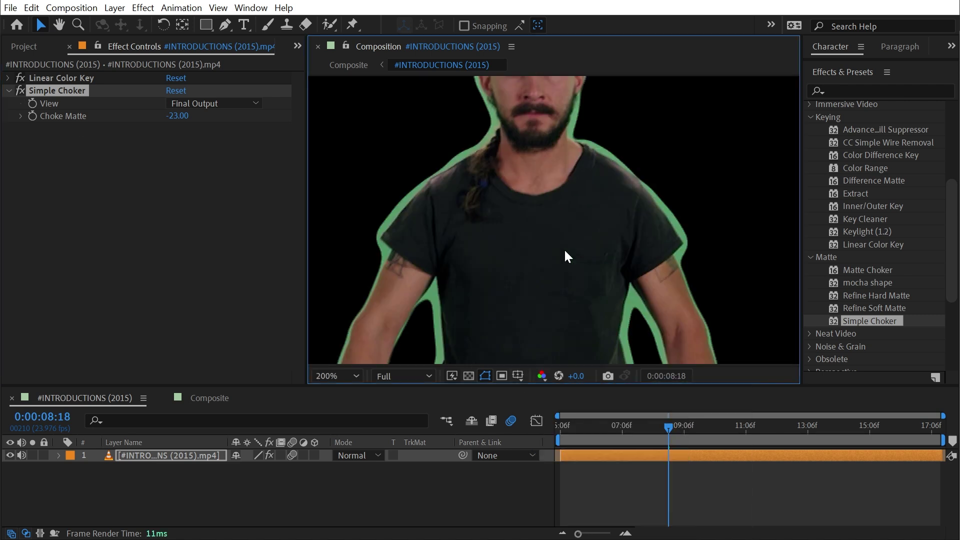
left_click_drag(536, 131, 609, 274)
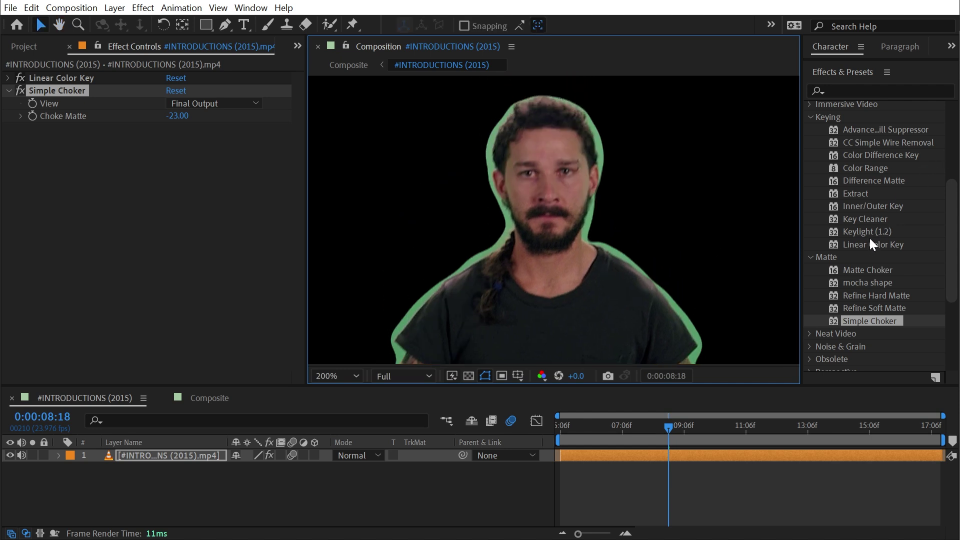
Add a second Linear Color Key below the Simple Choker and sample the remaining green fringe beside the shoulder as its Key Color
left_click_drag(871, 241, 182, 217)
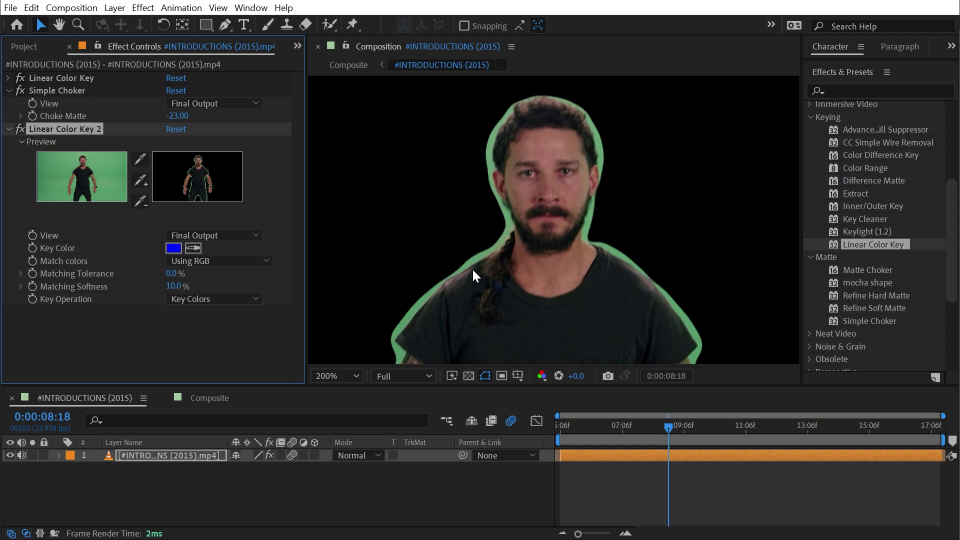
left_click(193, 248)
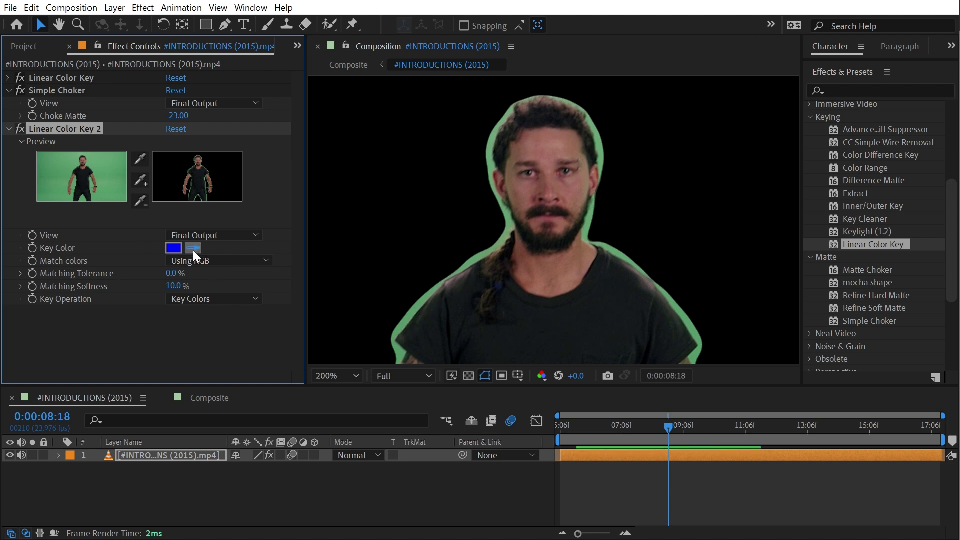
left_click(409, 316)
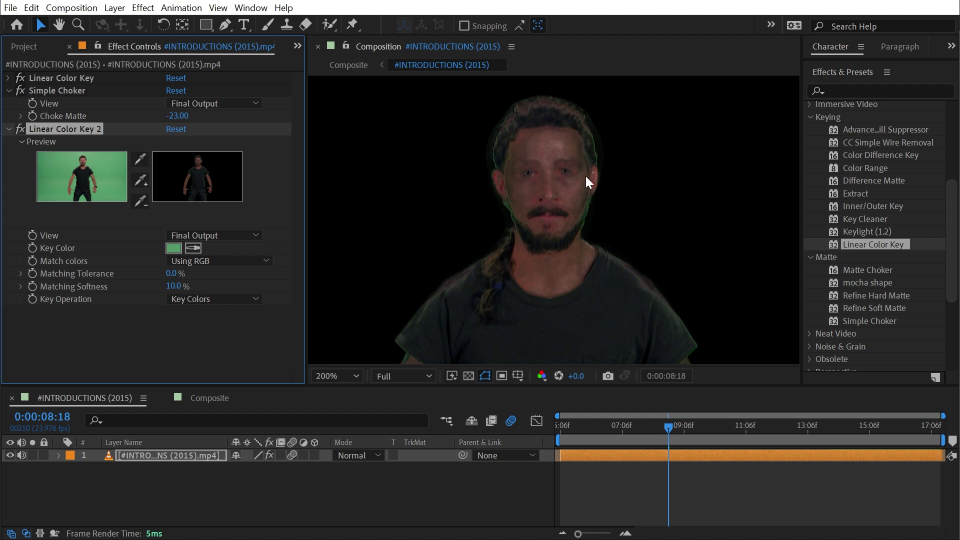
Set Linear Color Key 2 to Matching Softness 1.8% and Matching Tolerance 8.9%, and inspect the edges of the torso and head
left_click_drag(173, 285, 135, 282)
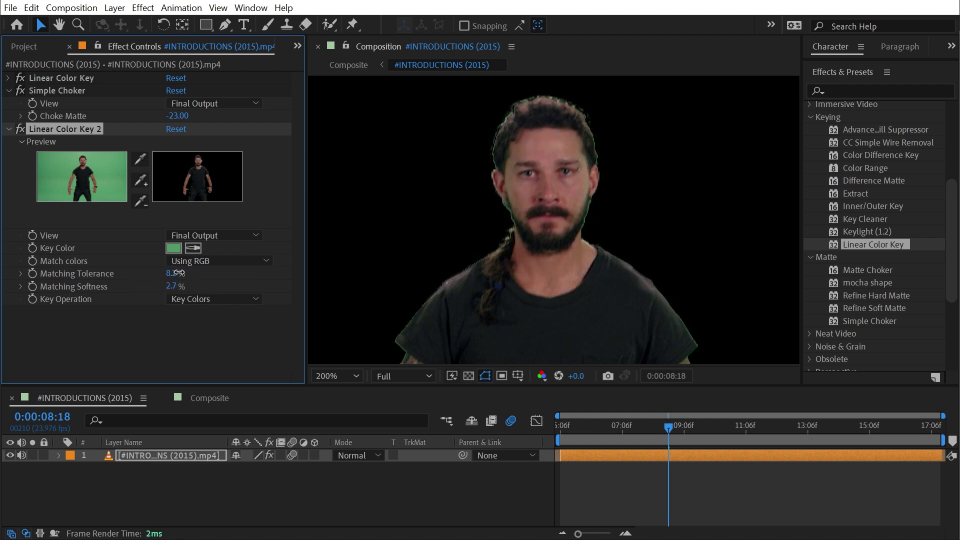
key("space")
left_click_drag(538, 317, 611, 125)
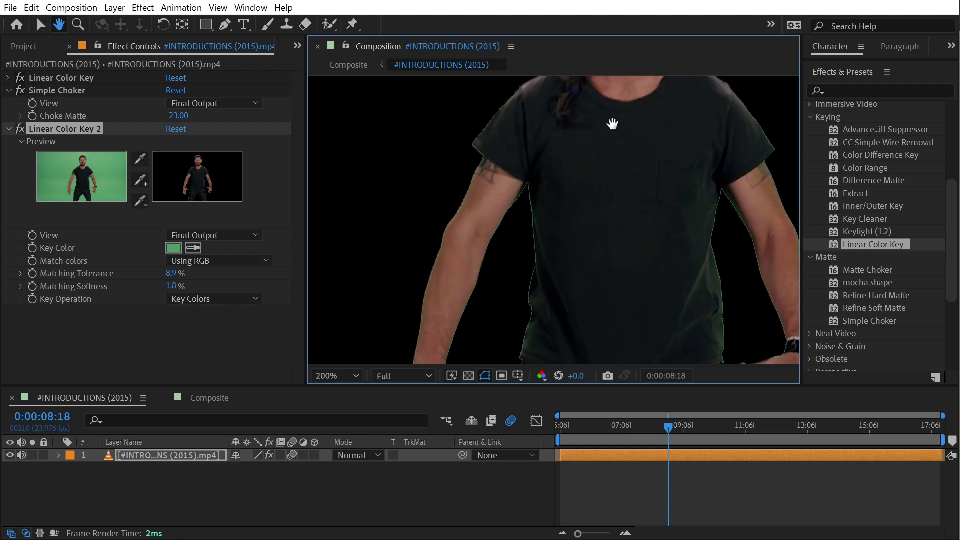
left_click_drag(553, 97, 677, 270)
scroll(489, 150, "up", 2)
left_click_drag(489, 151, 551, 195)
scroll(550, 195, "down", 2)
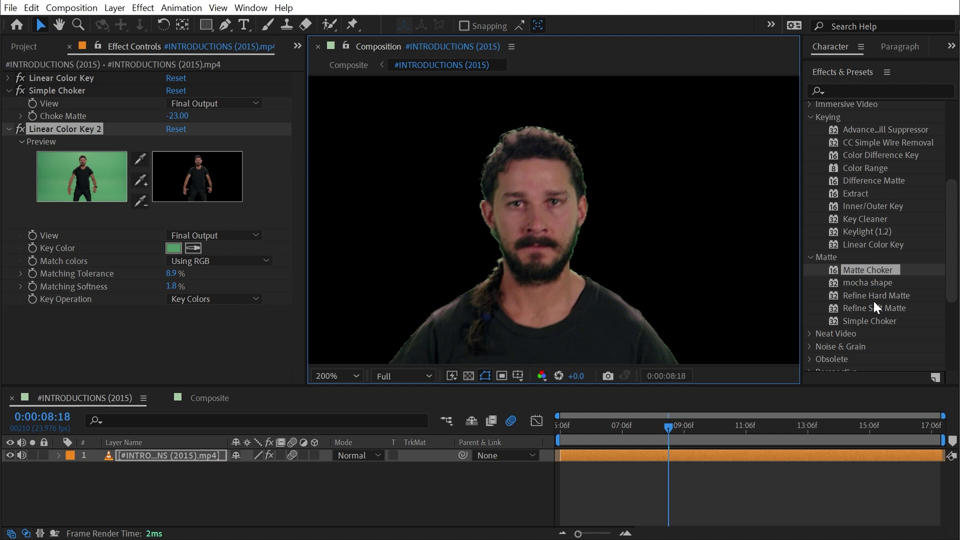
Add a second Simple Choker below Linear Color Key 2 and set its Choke Matte to 0.82
left_click_drag(875, 319, 243, 350)
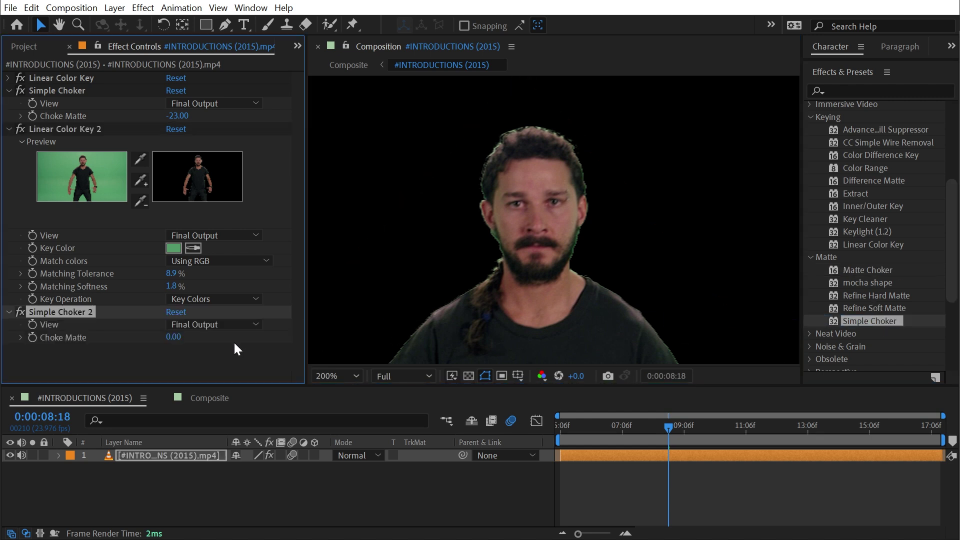
left_click_drag(169, 339, 223, 339)
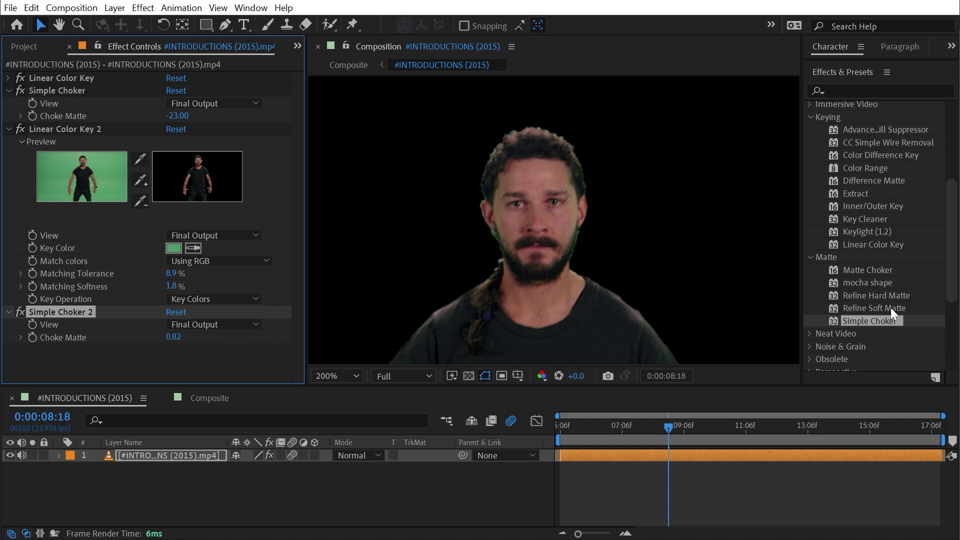
left_click(878, 269)
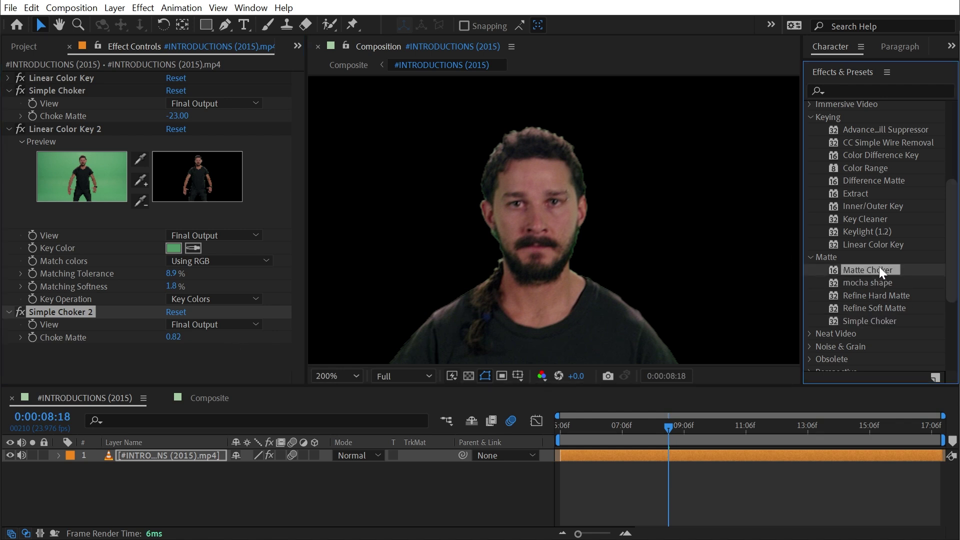
Set Simple Choker 2's Choke Matte to 1.03 while viewing the man's torso and arms
left_click(676, 233)
scroll(583, 299, "down", 1)
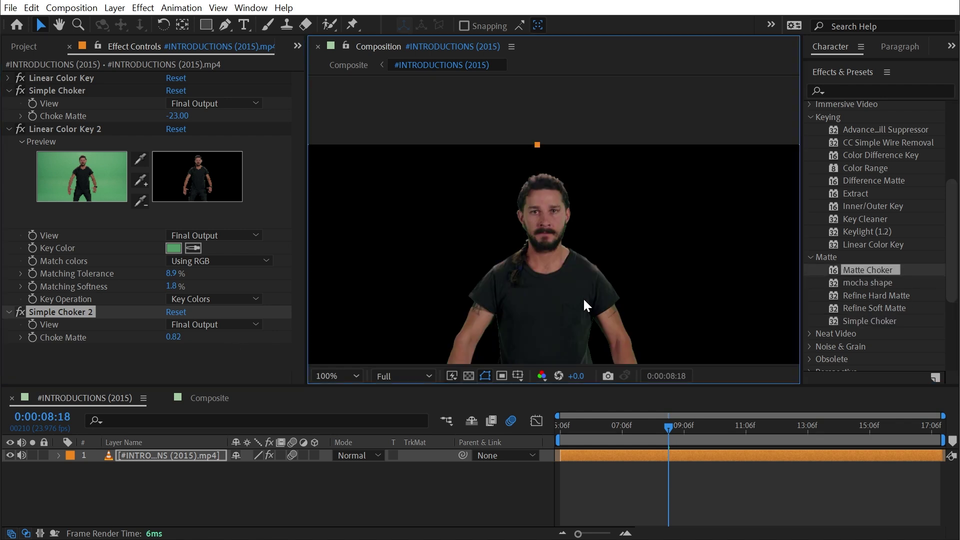
left_click_drag(569, 315, 556, 203)
scroll(555, 210, "up", 1)
key("v")
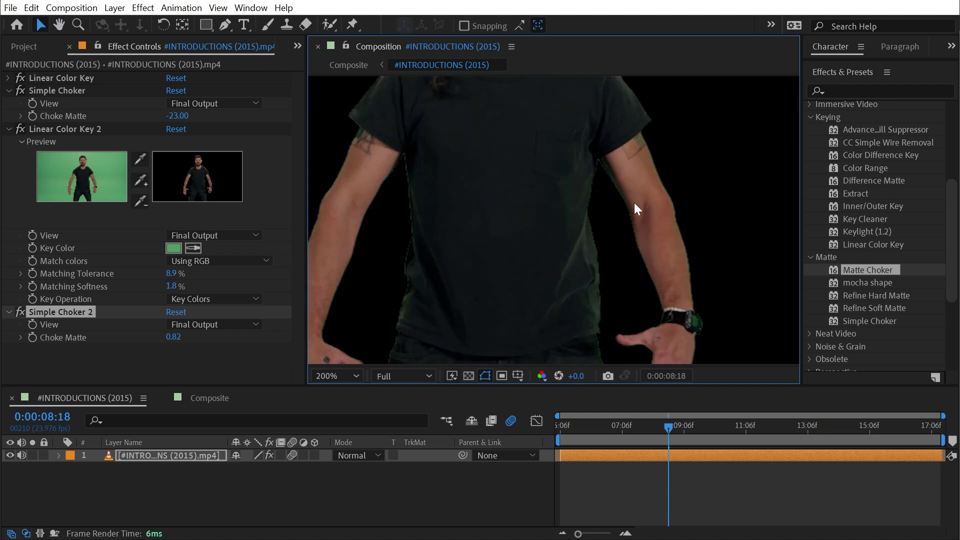
left_click_drag(173, 337, 186, 337)
Inspect the keyed edges along the shirt, arm and watch up close, and check the whole figure
scroll(560, 225, "down", 1)
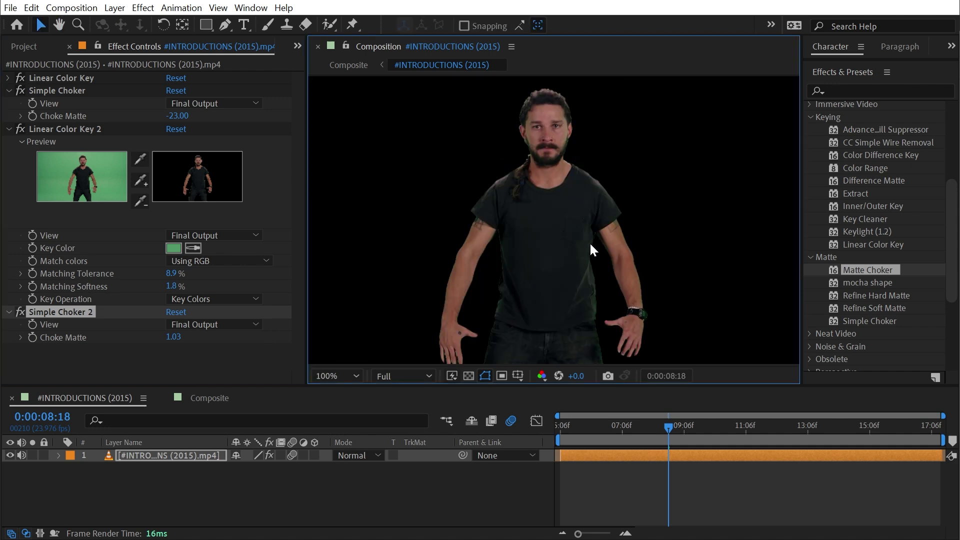
scroll(581, 232, "up", 2)
key("space")
left_click_drag(619, 210, 534, 90)
left_click_drag(573, 288, 660, 225)
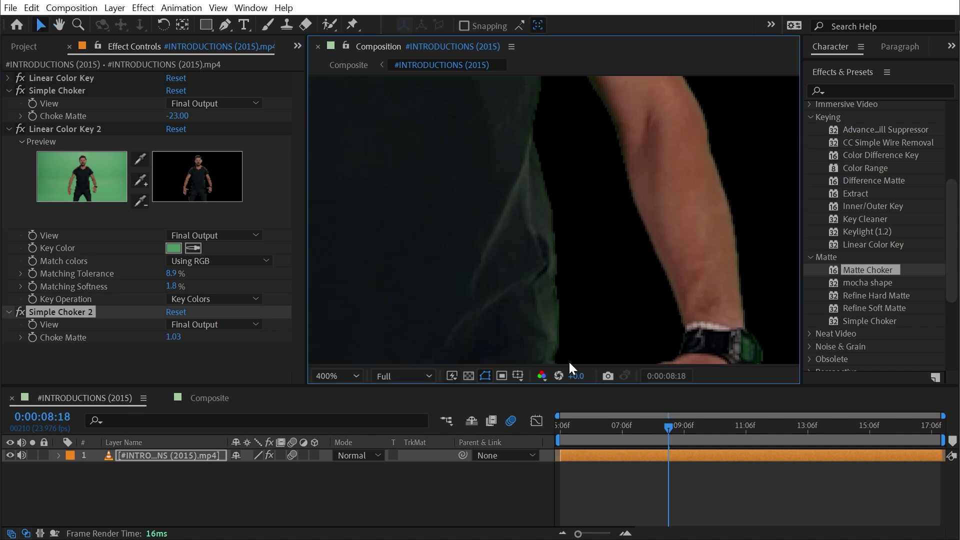
scroll(554, 236, "down", 2)
scroll(572, 343, "down", 2)
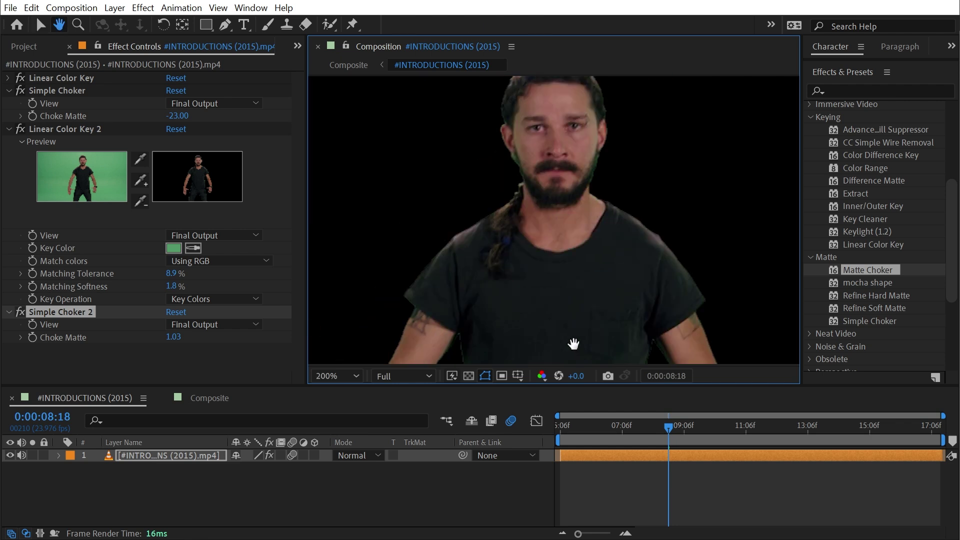
scroll(707, 230, "down", 3)
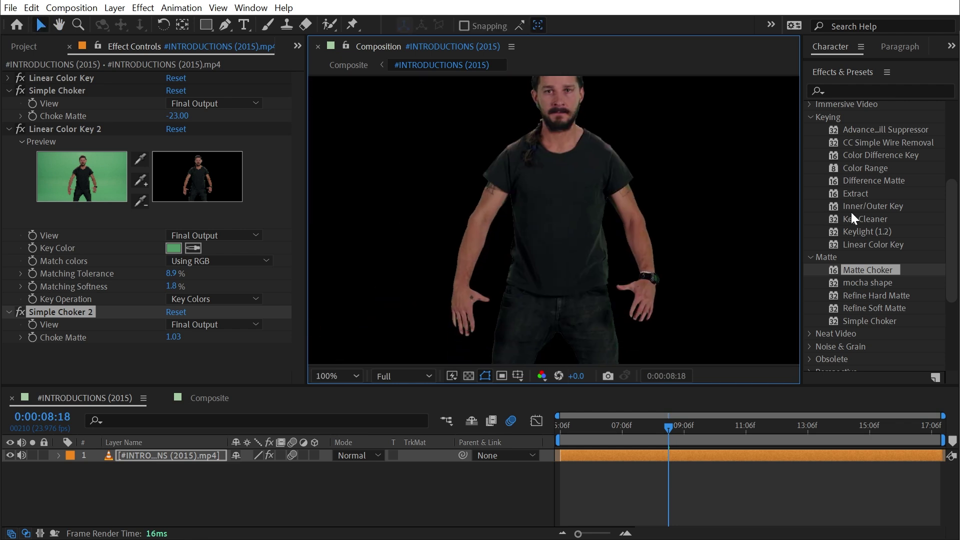
Apply Advanced Spill Suppressor as the last effect, keep its Standard method, and compare the head and shoulders with it off and on
left_click_drag(881, 130, 138, 349)
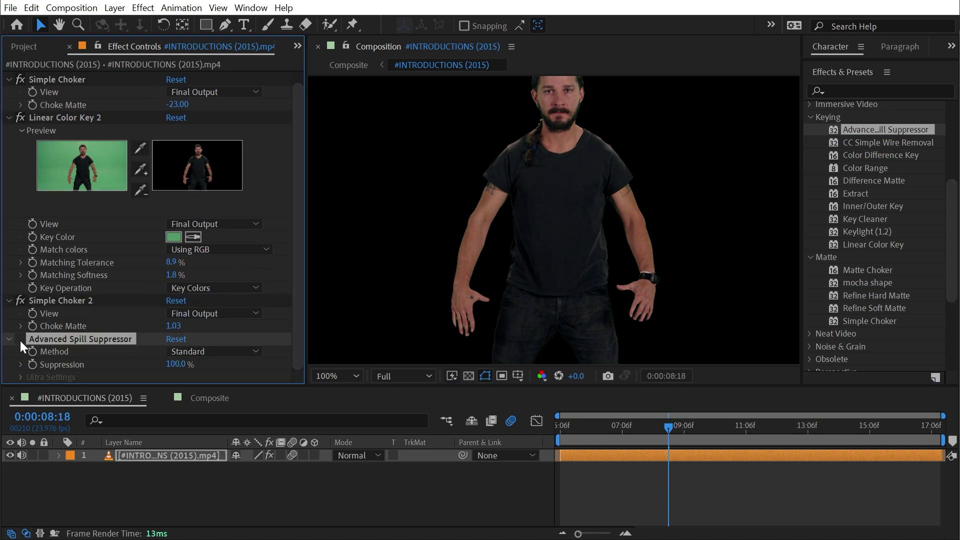
scroll(570, 215, "up", 2)
key("h")
left_click_drag(570, 221, 668, 280)
left_click_drag(570, 177, 590, 209)
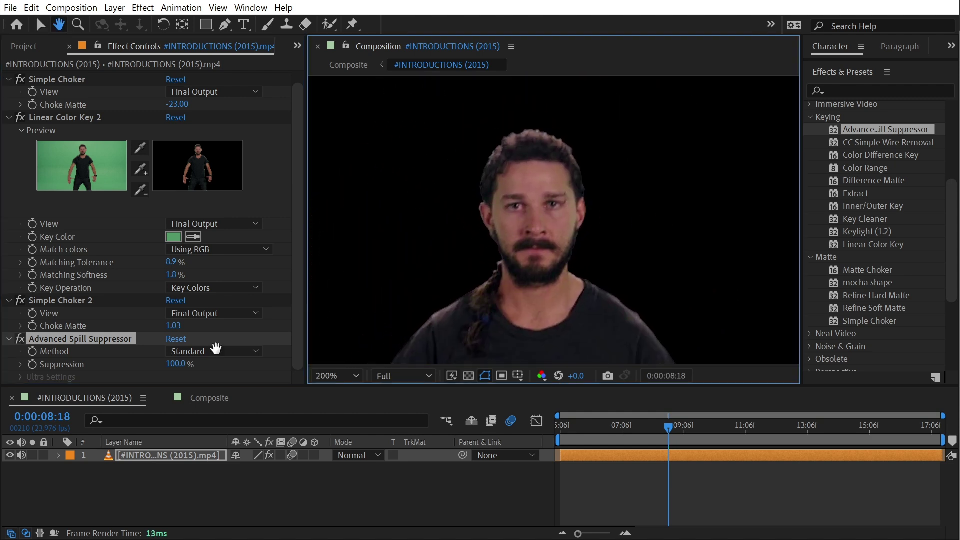
key("v")
left_click(20, 337)
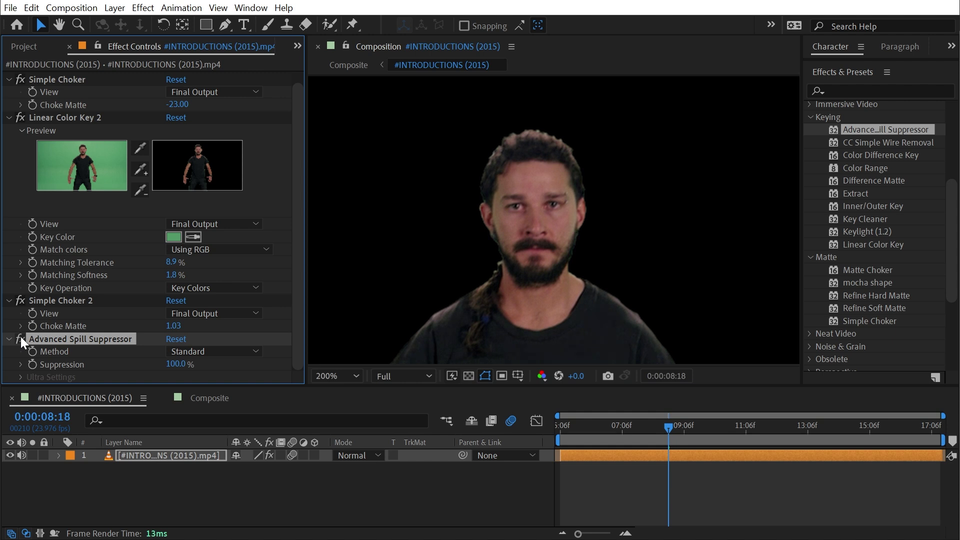
left_click(232, 353)
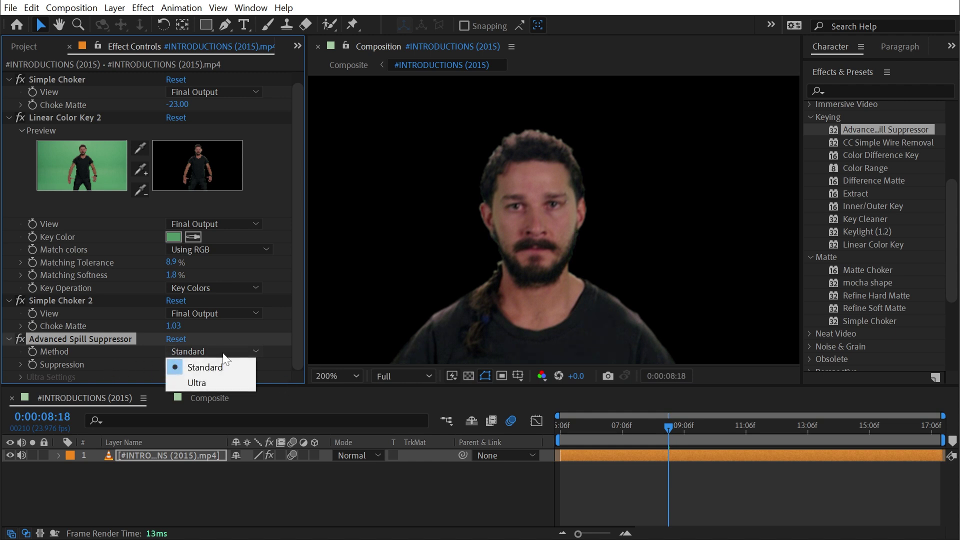
left_click(94, 358)
Compare the man's figure with all of the layer's effects switched off and on
key("comma")
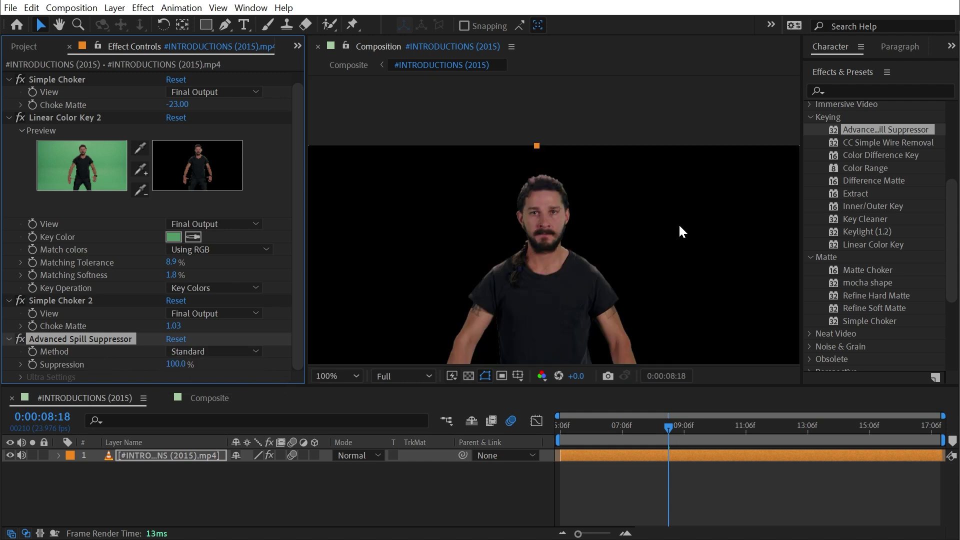
key("h")
left_click_drag(590, 295, 594, 245)
key("v")
left_click(269, 454)
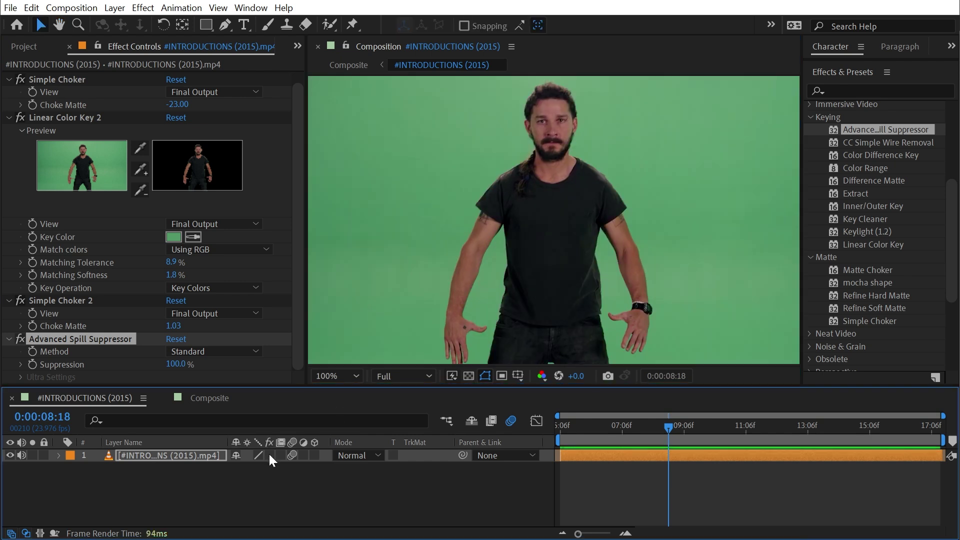
left_click(270, 455)
Go to 0:00:10:11, where the arms are spread, and set the first Simple Choker's Choke Matte to -15.20
left_click_drag(579, 431, 722, 439)
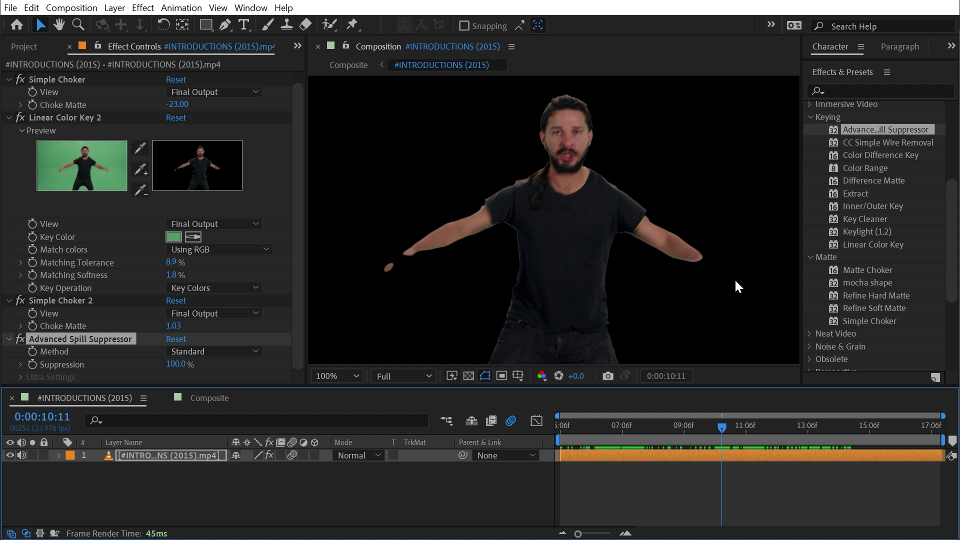
left_click(9, 117)
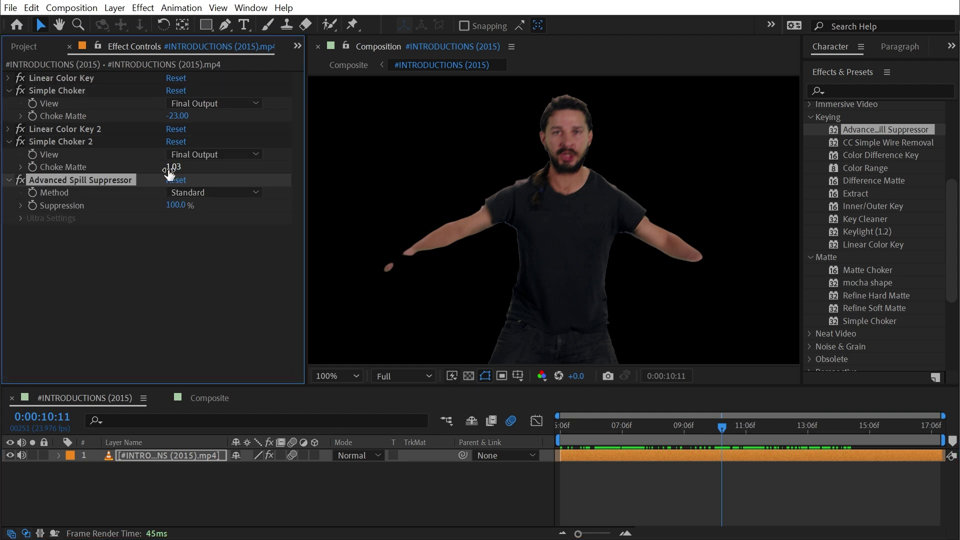
left_click_drag(178, 116, 226, 107)
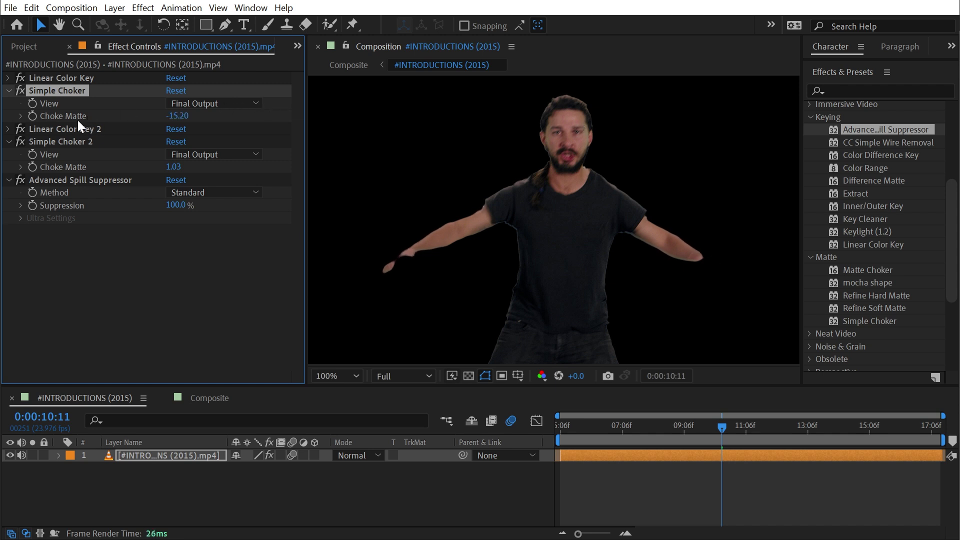
Set the first Linear Color Key to 6.8% Matching Tolerance and 7.2% Matching Softness, and Linear Color Key 2's Matching Tolerance to 6.0%
left_click(8, 78)
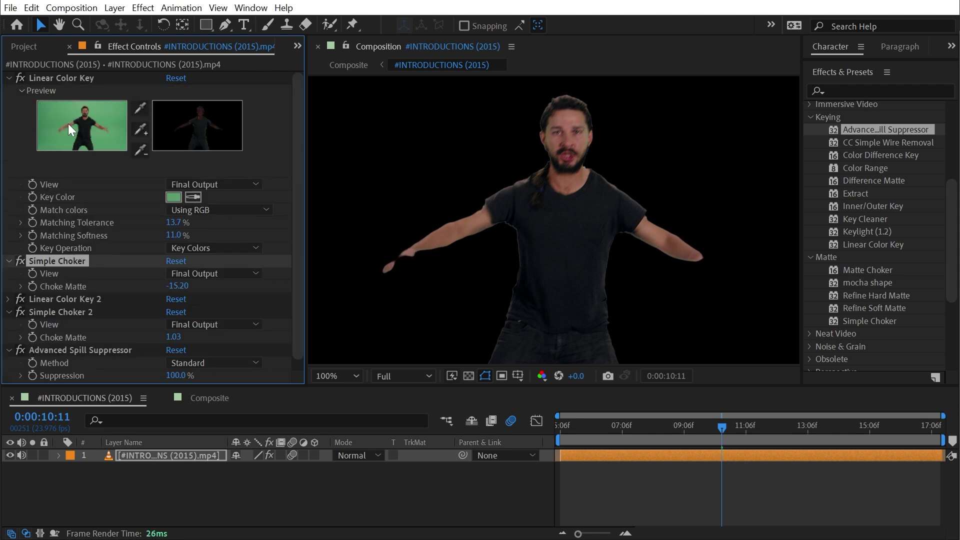
left_click_drag(170, 222, 155, 234)
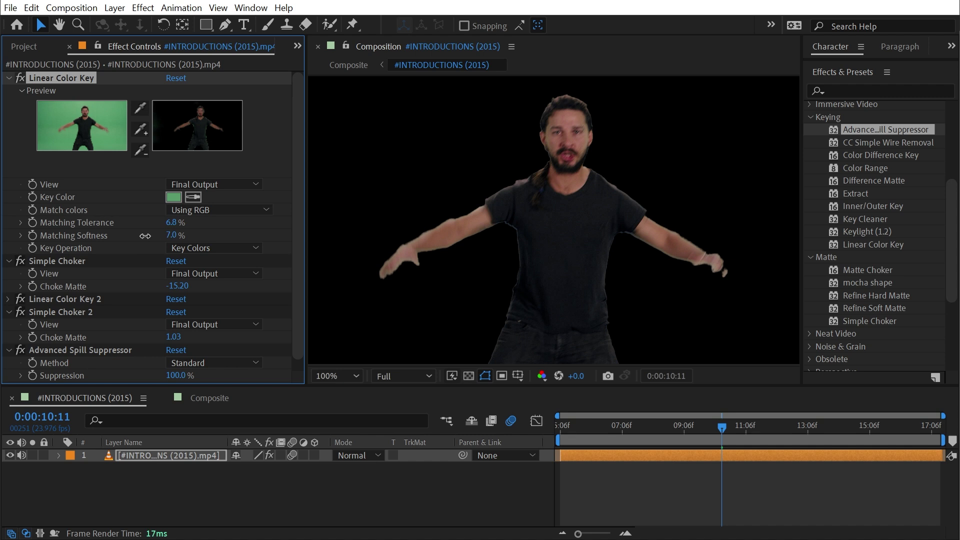
scroll(537, 227, "down", 1)
scroll(537, 227, "up", 1)
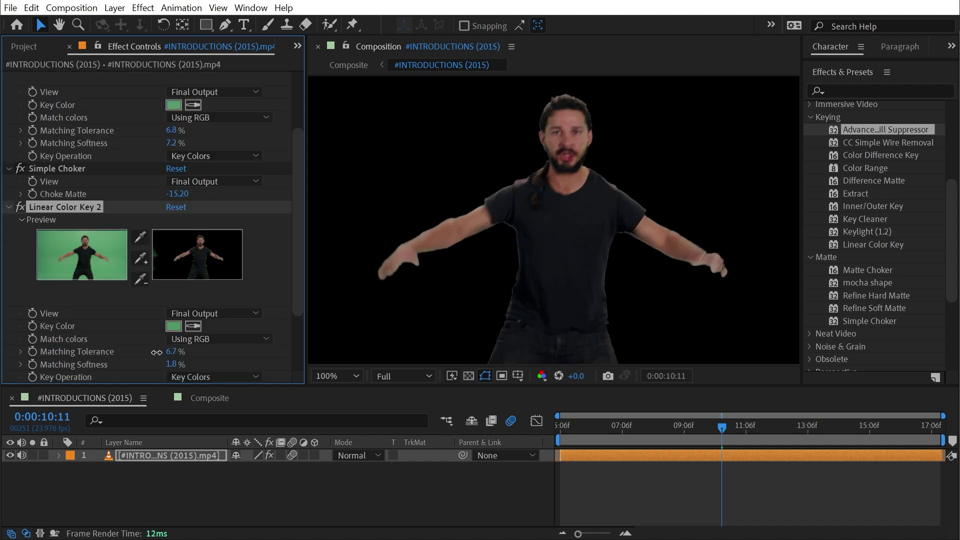
mouse_move(157, 352)
left_mouse_down()
mouse_move(147, 352)
mouse_move(182, 359)
mouse_move(163, 355)
left_mouse_up()
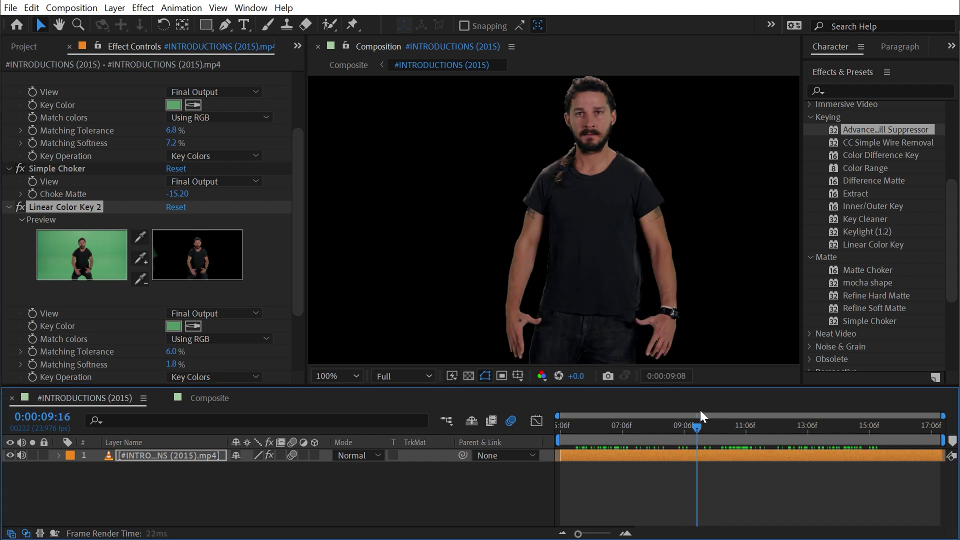
Scrub to 0:00:13:14 and check the key across the whole frame
left_click_drag(701, 411, 818, 412)
scroll(535, 238, "down", 2)
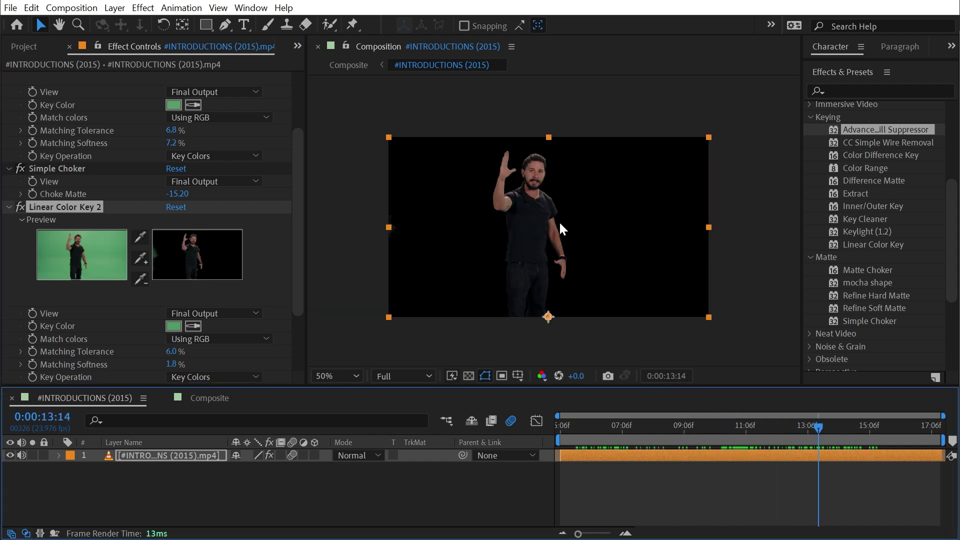
scroll(29, 144, "up", 3)
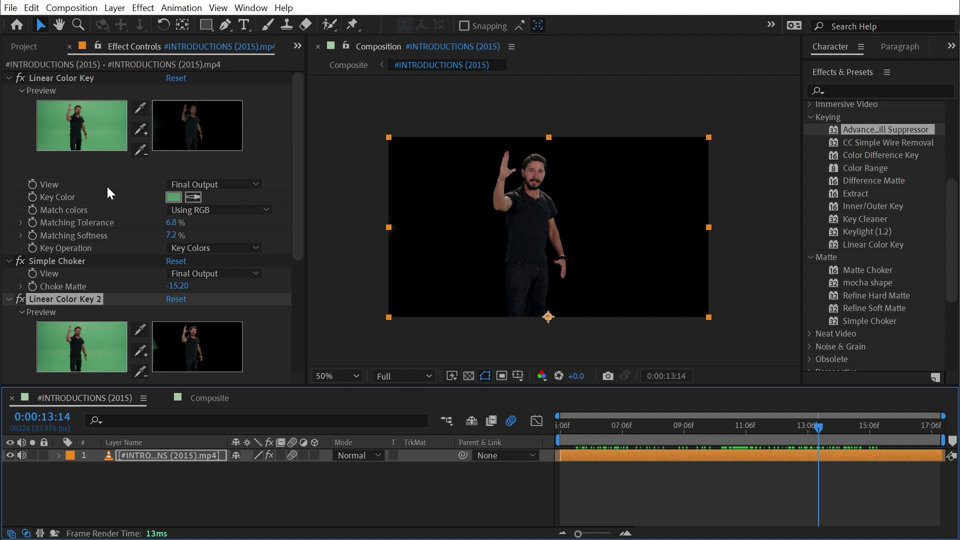
Duplicate the keyed footage layer and hide the lower copy
left_click(155, 460)
key("ctrl+d")
left_click(10, 468)
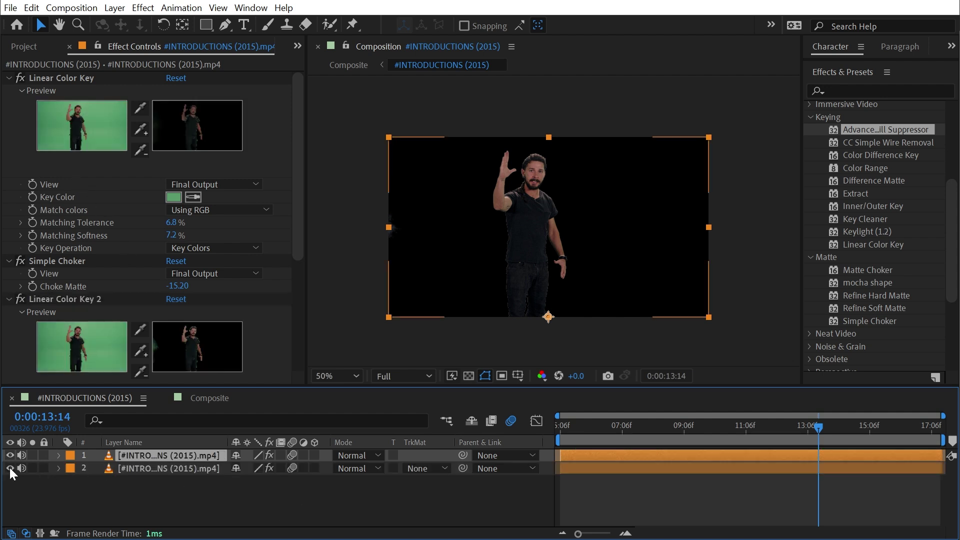
Delete every effect except the first Linear Color Key from the upper copy of the footage
scroll(125, 260, "down", 5)
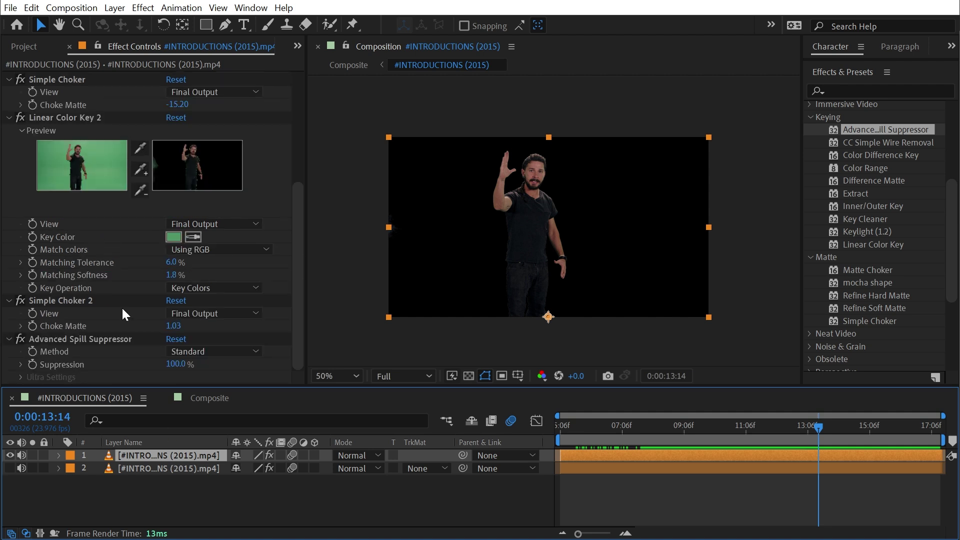
key("e")
left_click(139, 483)
scroll(139, 483, "down", 1)
left_click(144, 508, "shift")
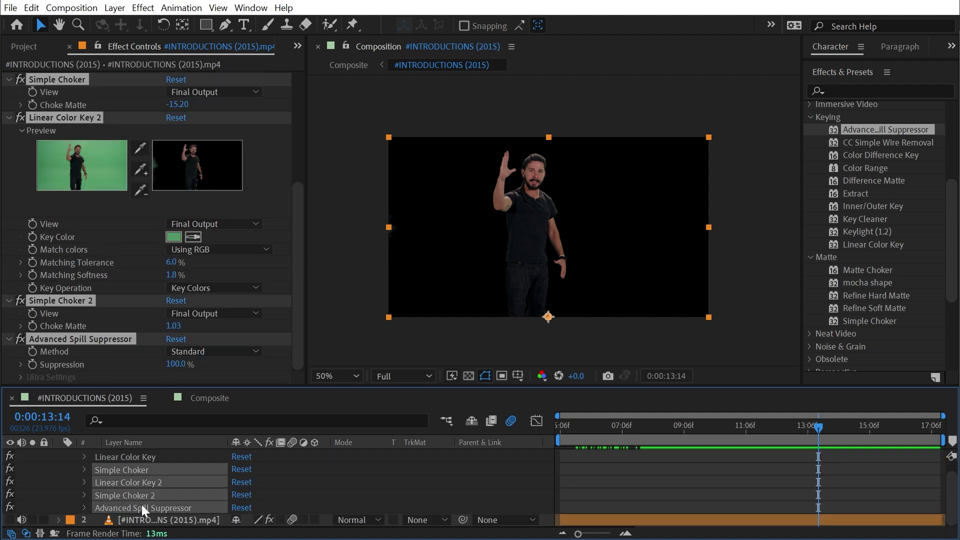
key("Delete")
Reset the remaining Linear Color Key and sample the green background beside the raised arm as its Key Color
left_click(241, 468)
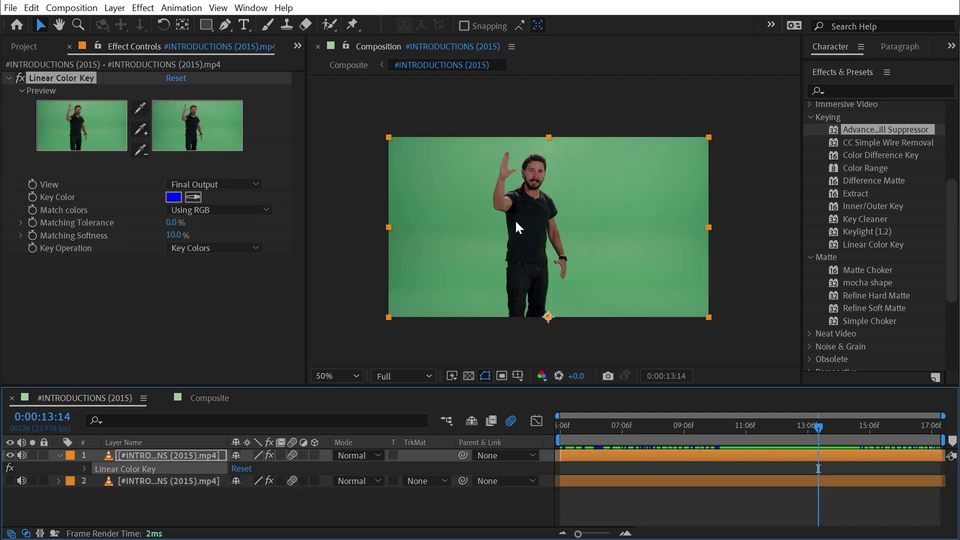
scroll(570, 218, "up", 2)
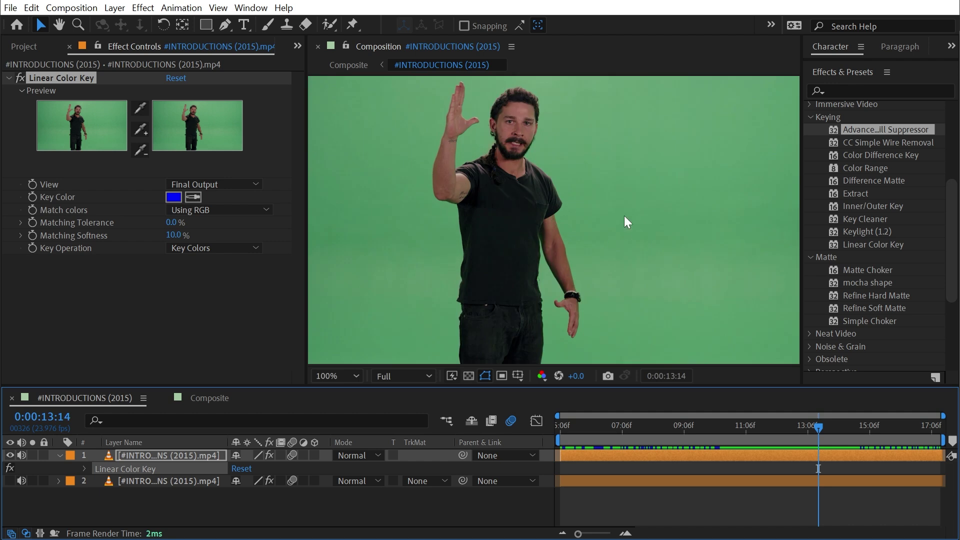
left_click(193, 197)
left_click(411, 144)
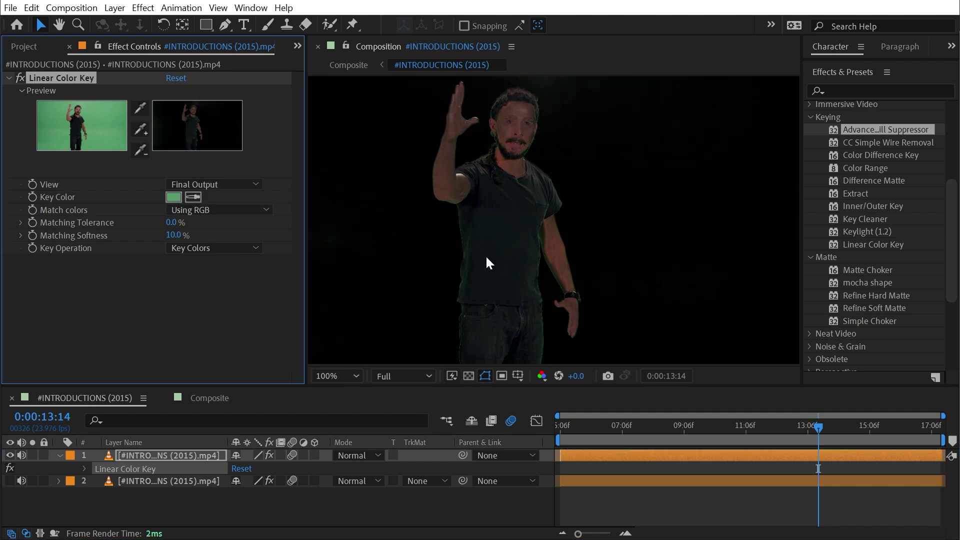
Inspect the Linear Color Key in its Source Only and Matte Only views, and return the View to Final Output
left_click(203, 183)
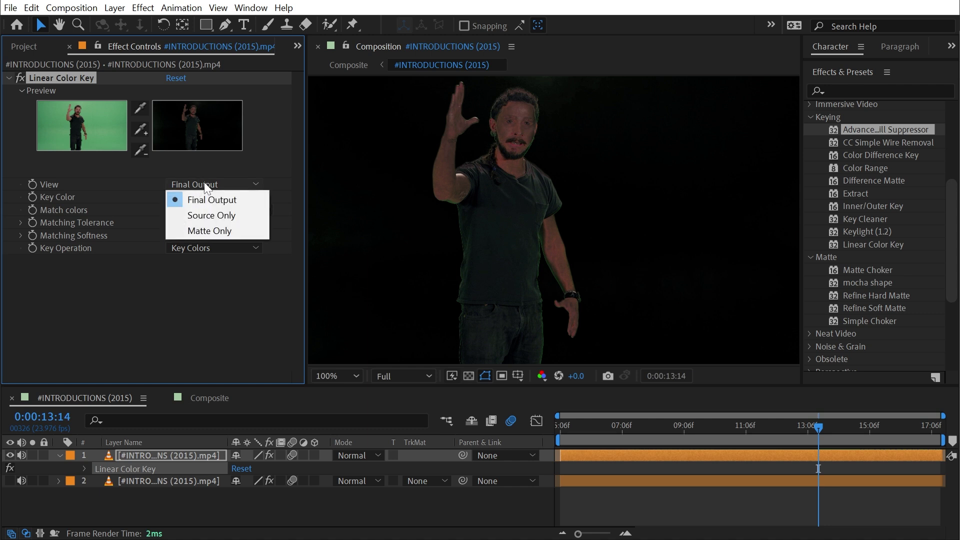
left_click(242, 216)
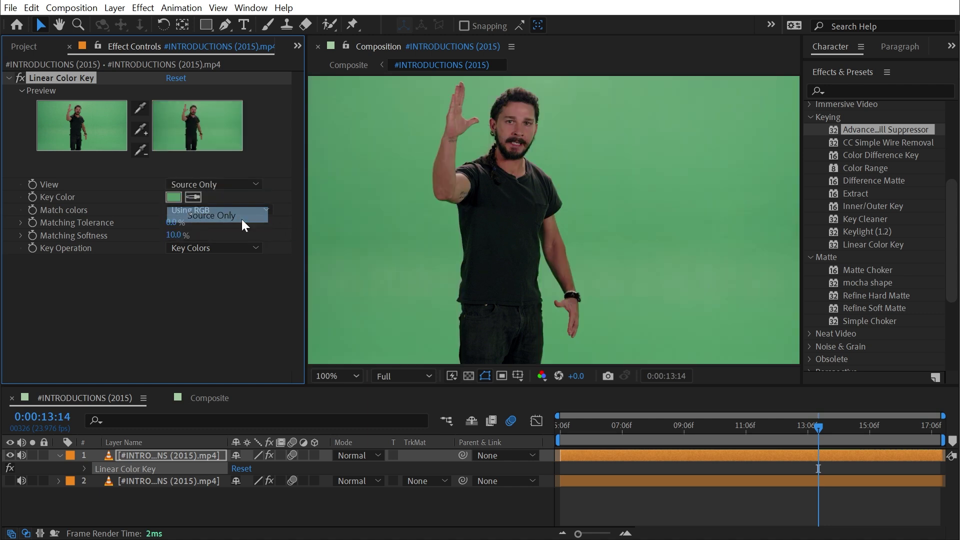
left_click(192, 185)
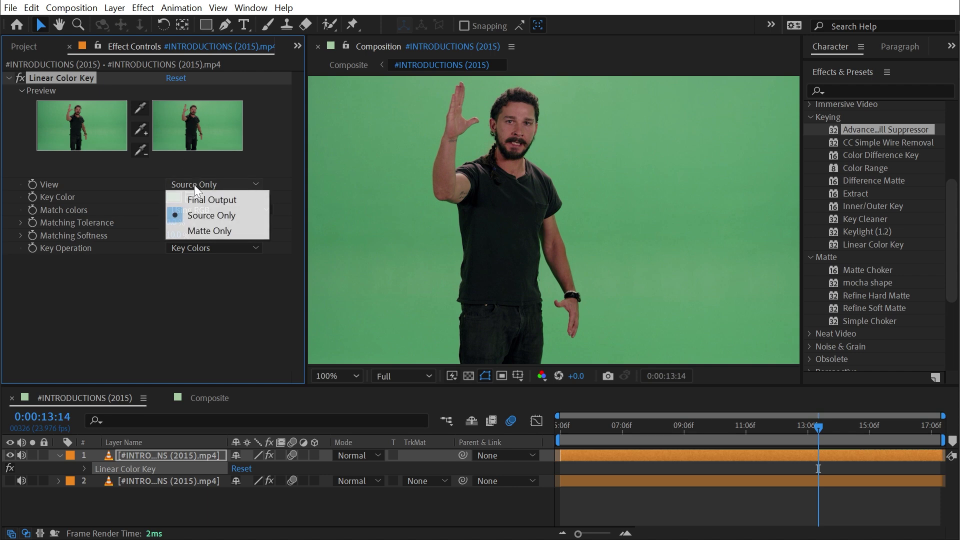
left_click(206, 229)
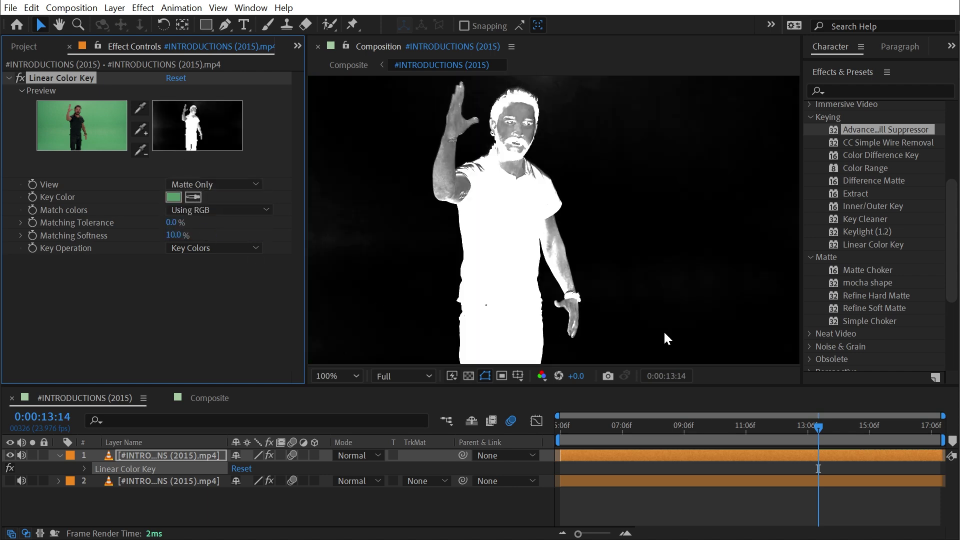
left_click(543, 376)
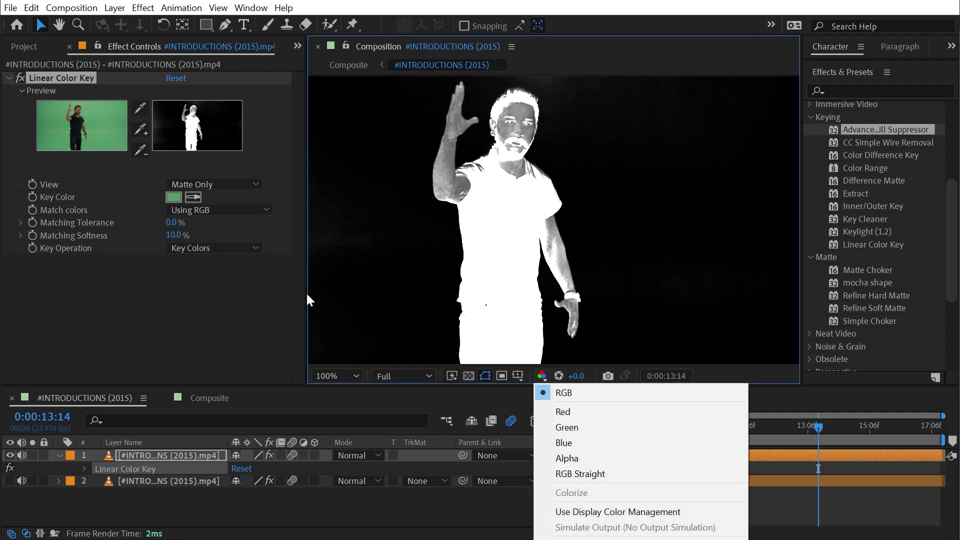
left_click(258, 293)
left_click(240, 184)
left_click(240, 197)
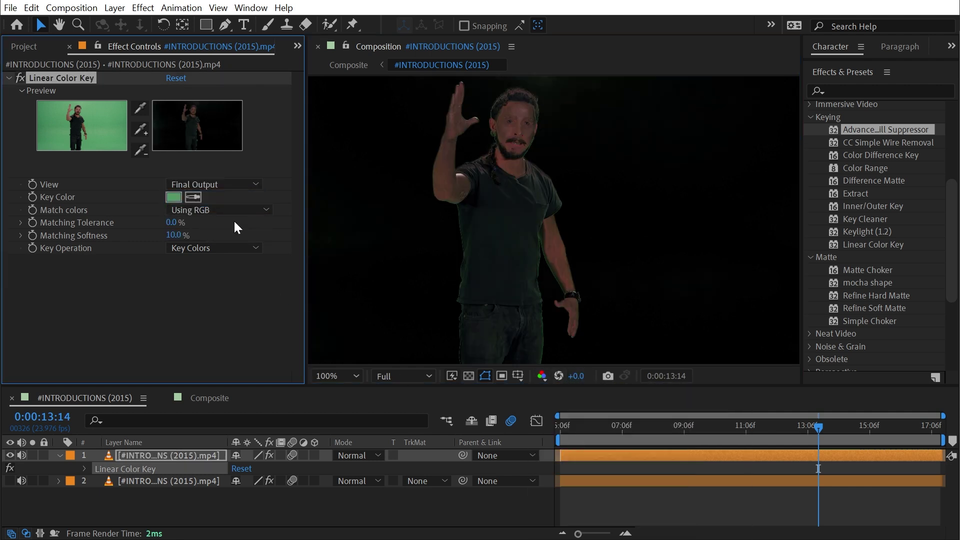
Set the Linear Color Key to match colors Using Hue with 4.0% Matching Softness, shown over the transparency grid
left_click(208, 212)
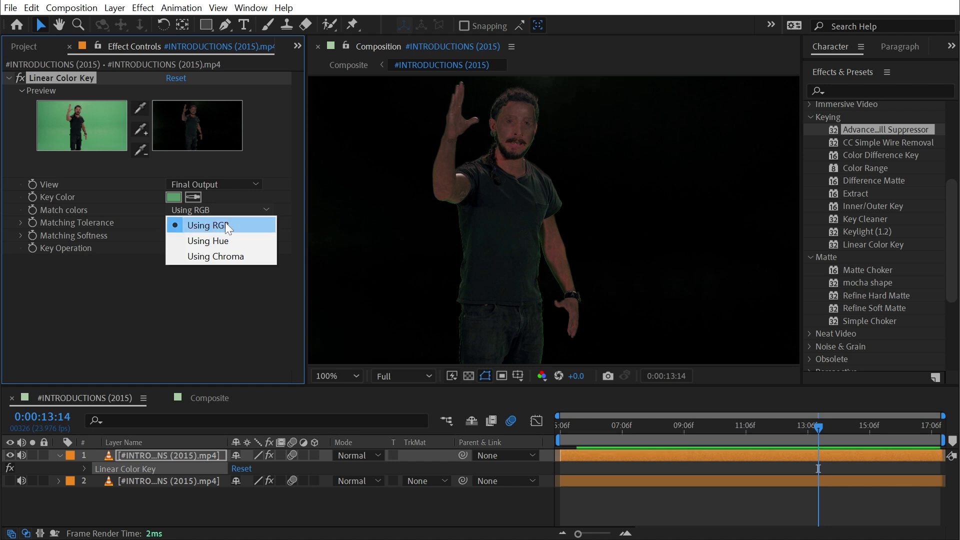
left_click(112, 207)
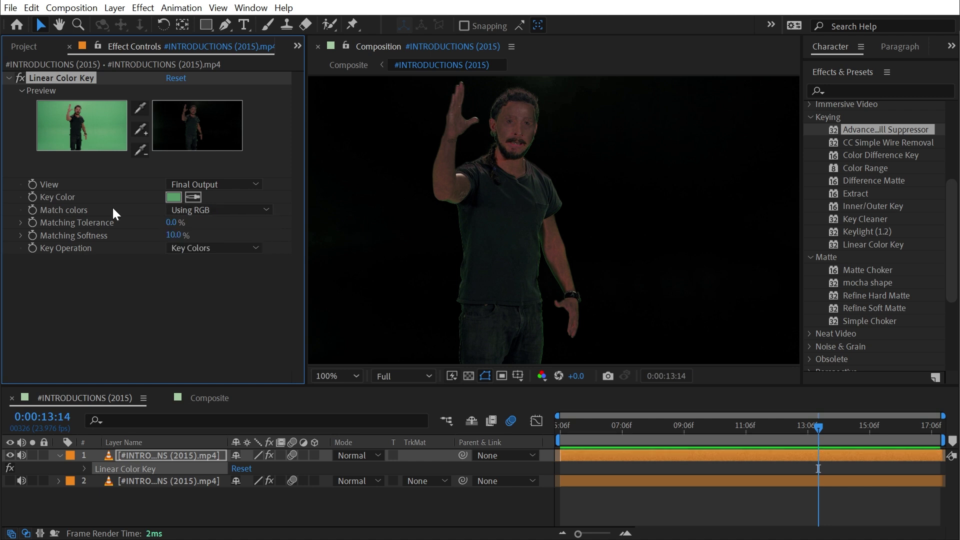
left_click(179, 212)
left_click(234, 243)
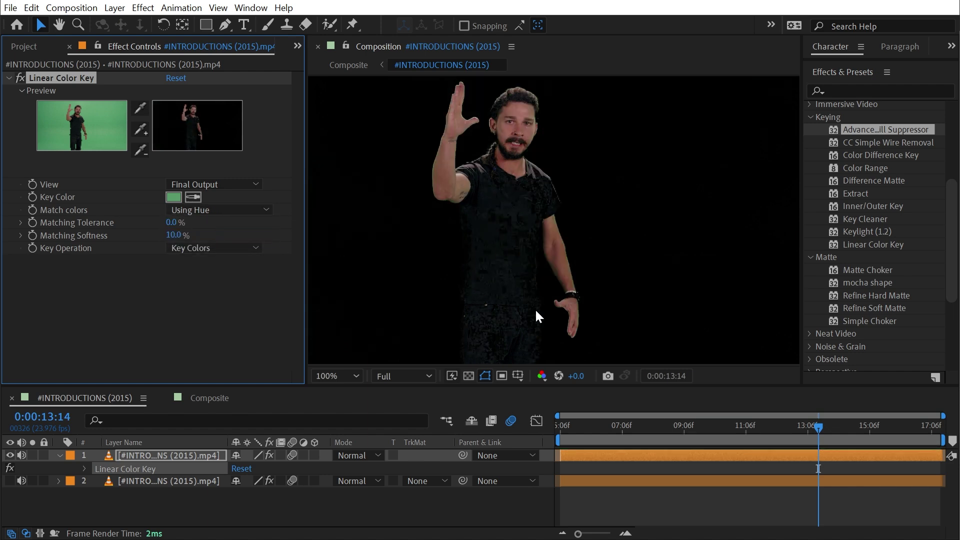
left_click(470, 377)
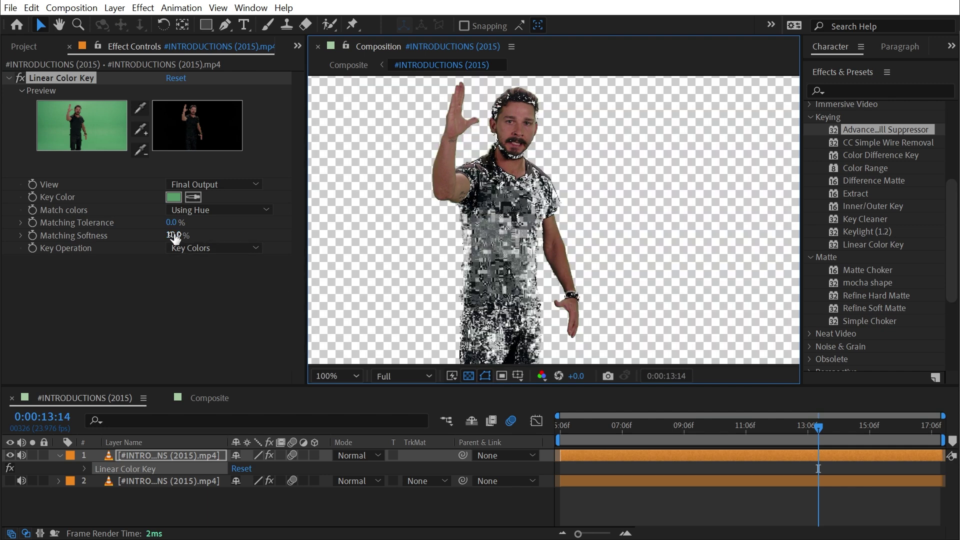
left_click_drag(169, 235, 132, 237)
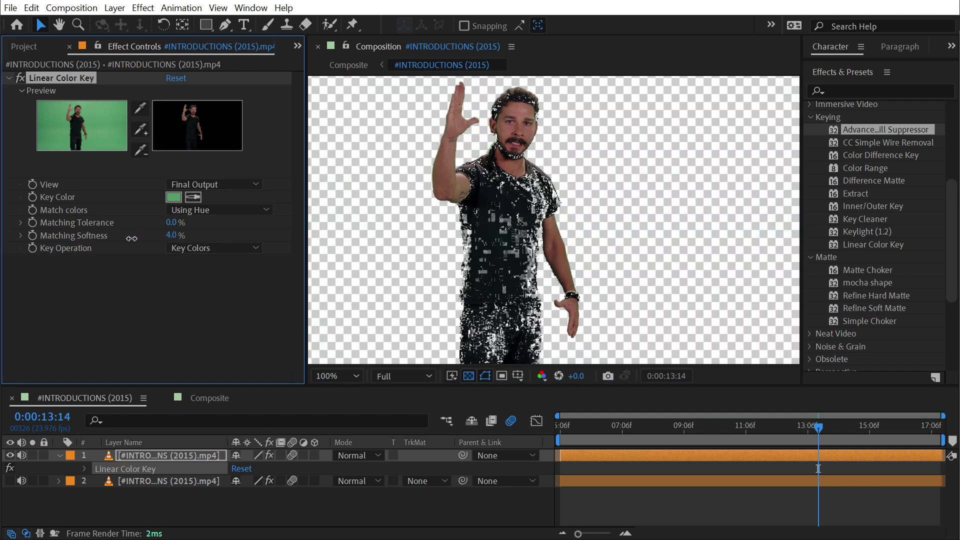
Try a Simple Choker with a Choke Matte of -8.30 on the upper footage layer, and delete the effect
double_click(883, 320)
left_click_drag(176, 286, 114, 286)
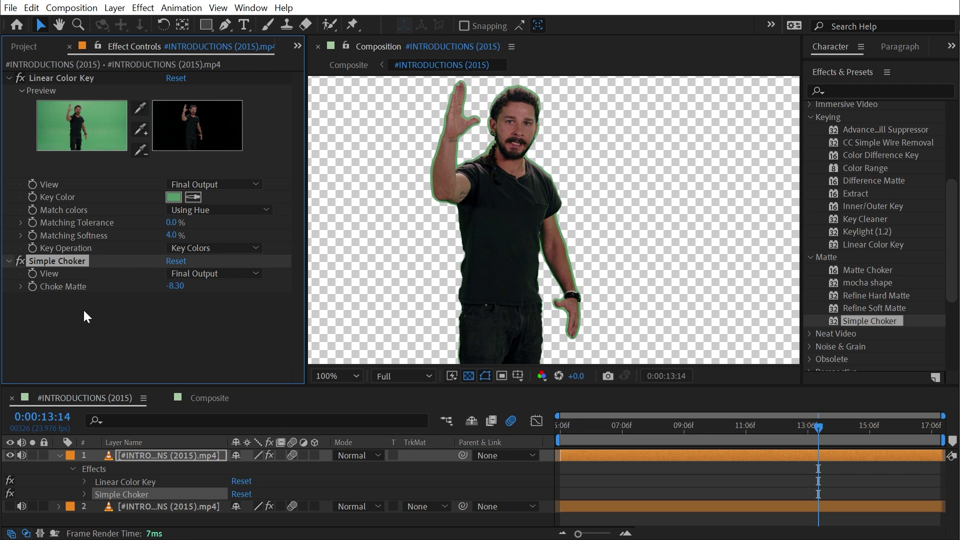
key("Delete")
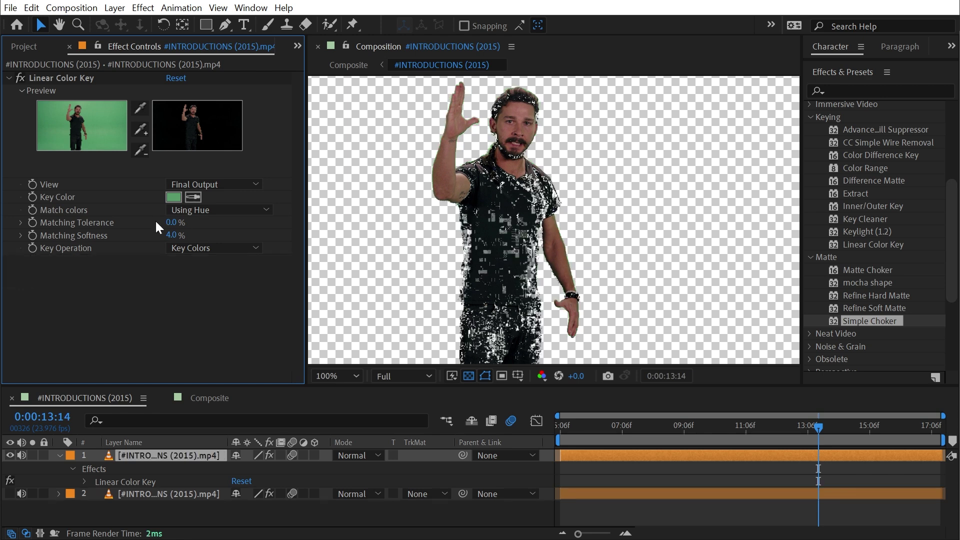
Try matching the key colors Using Chroma, and set Match colors back to Using RGB
left_click(214, 213)
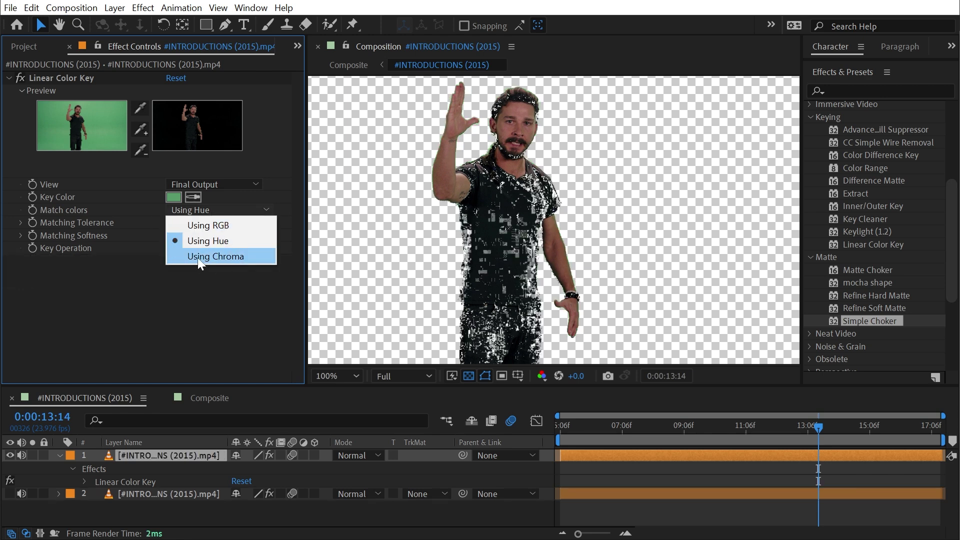
left_click(216, 257)
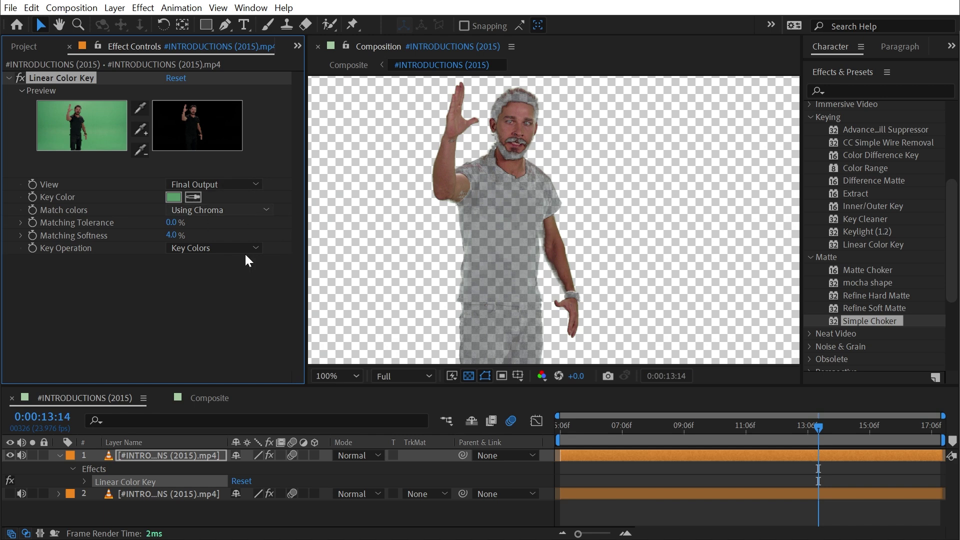
left_click(241, 210)
left_click(200, 225)
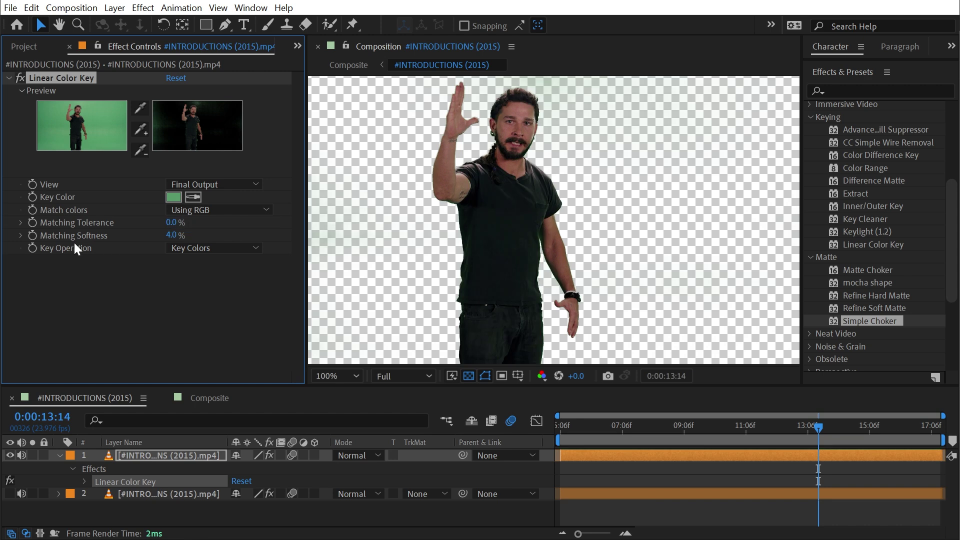
Try the Keep Colors key operation on the Linear Color Key, and switch it back to Key Colors
left_click(203, 249)
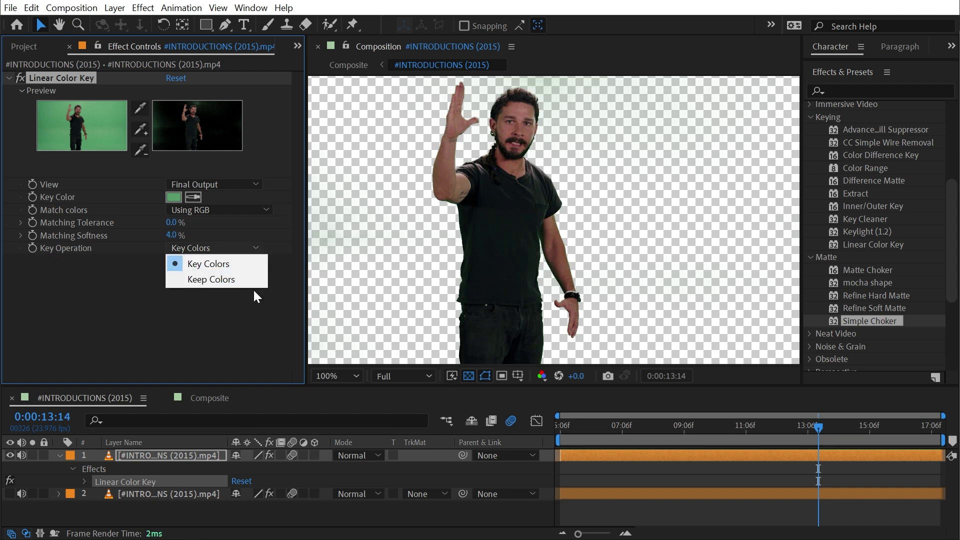
left_click(243, 279)
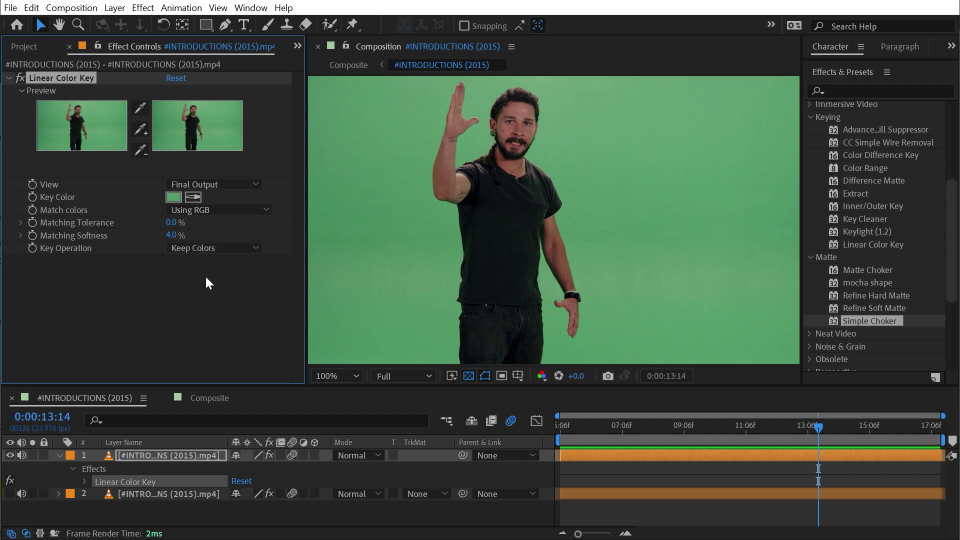
left_click(211, 248)
left_click(210, 263)
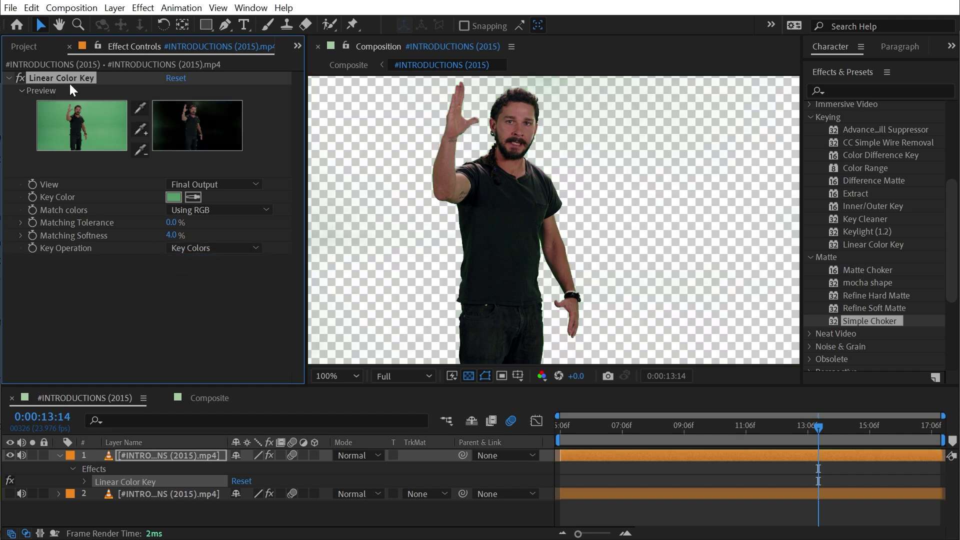
Duplicate the Linear Color Key effect, disabling the original and resetting the copy
key("ctrl+d")
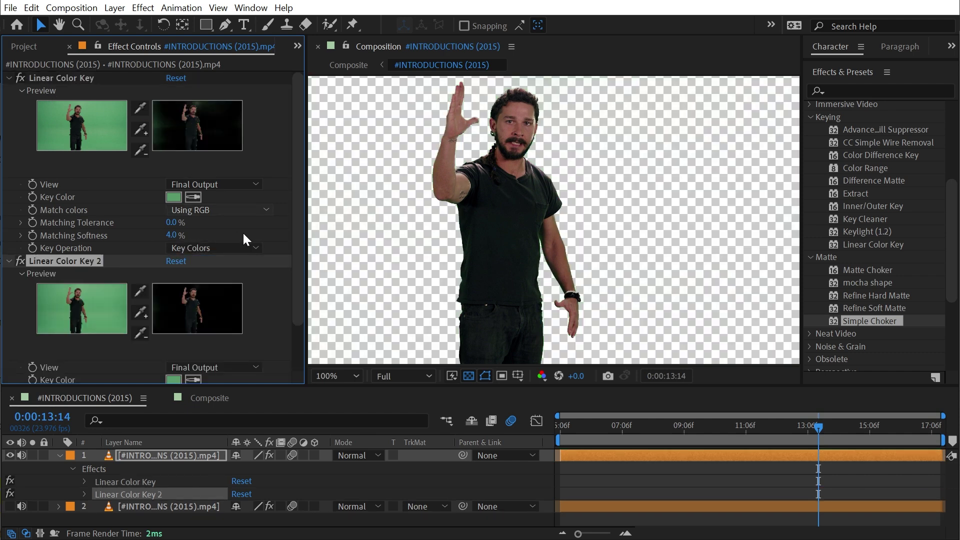
left_click(21, 78)
left_click(176, 261)
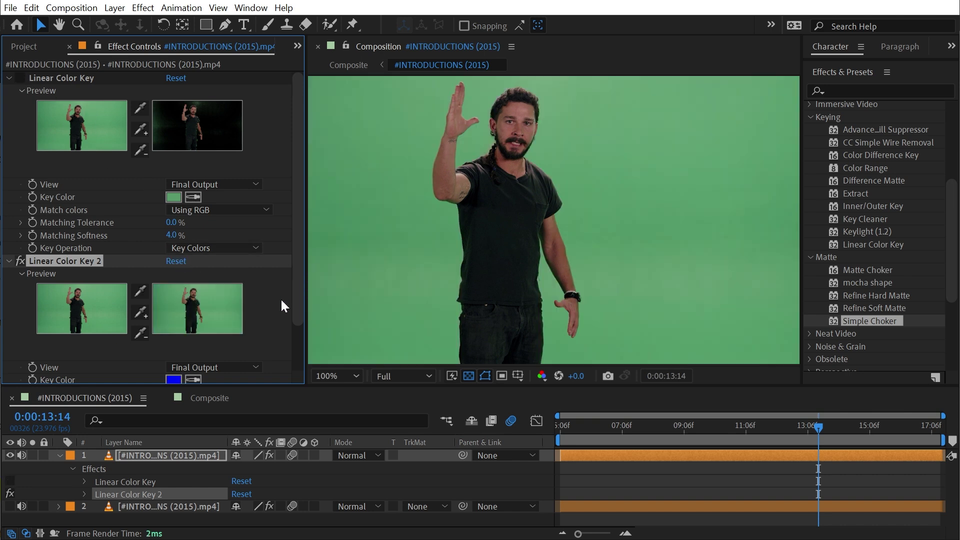
Sample the man's forehead skin tone as Linear Color Key 2's Key Color and set its Key Operation to Keep Colors
scroll(279, 294, "down", 2)
scroll(278, 294, "up", 2)
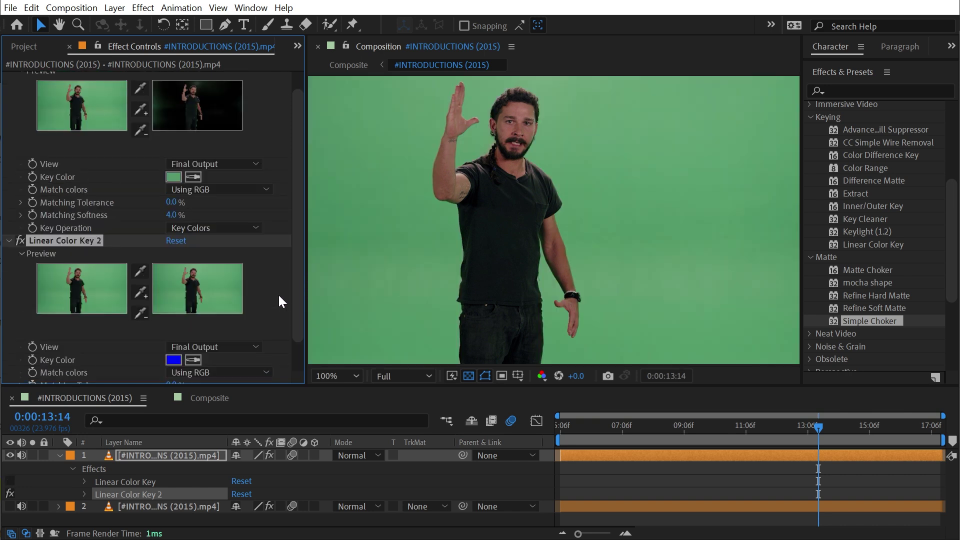
left_click(193, 359)
left_click(507, 110)
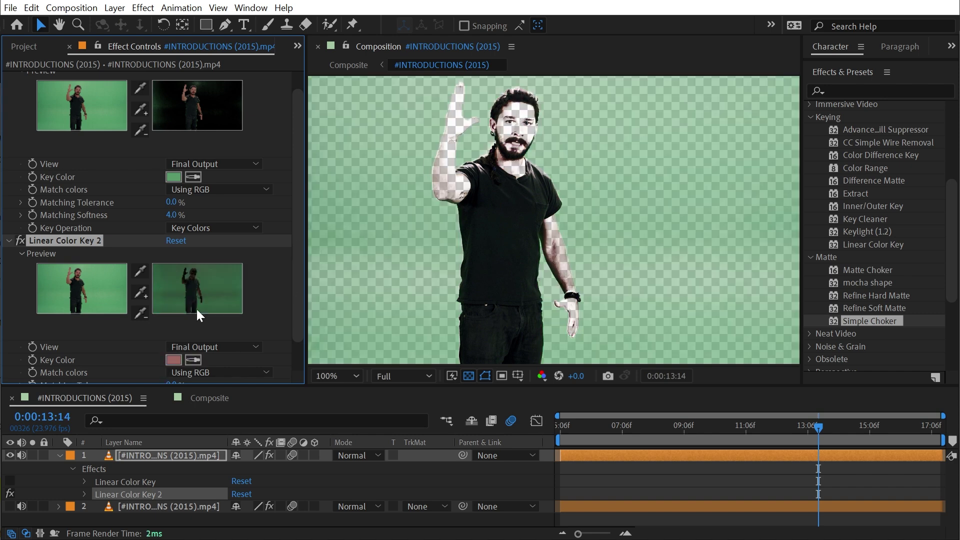
scroll(131, 337, "down", 2)
left_click(236, 378)
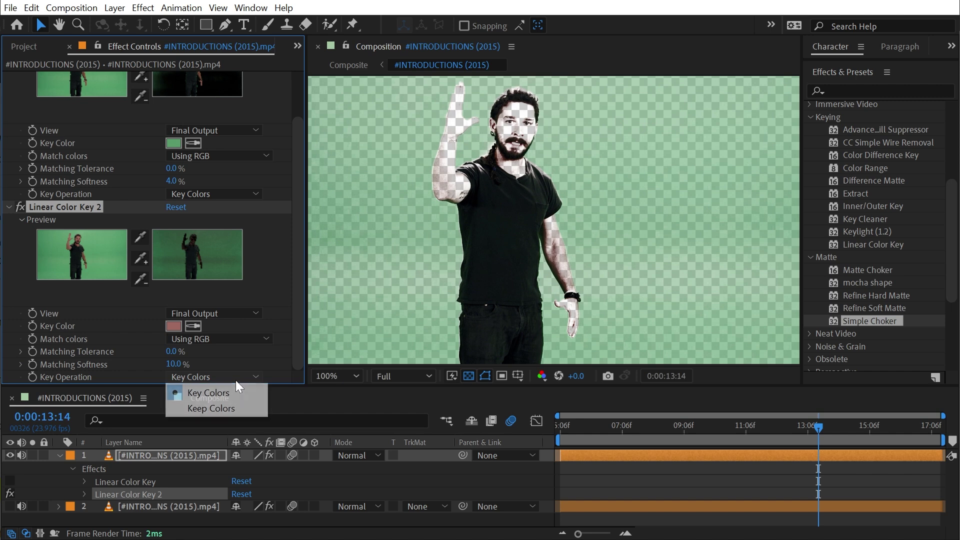
left_click(229, 409)
Re-enable the first Linear Color Key and compare the man's face and edges with Linear Color Key 2 off and on
scroll(117, 303, "up", 3)
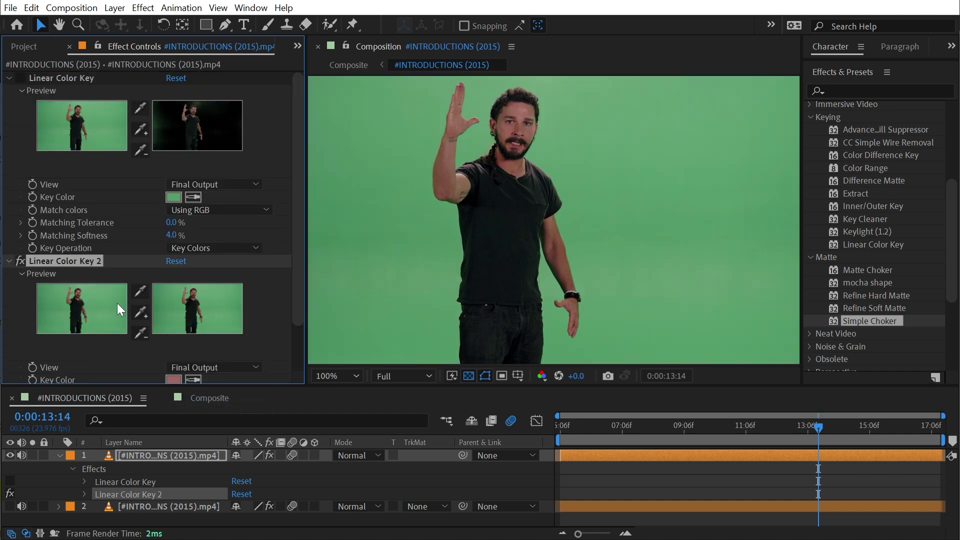
left_click(21, 78)
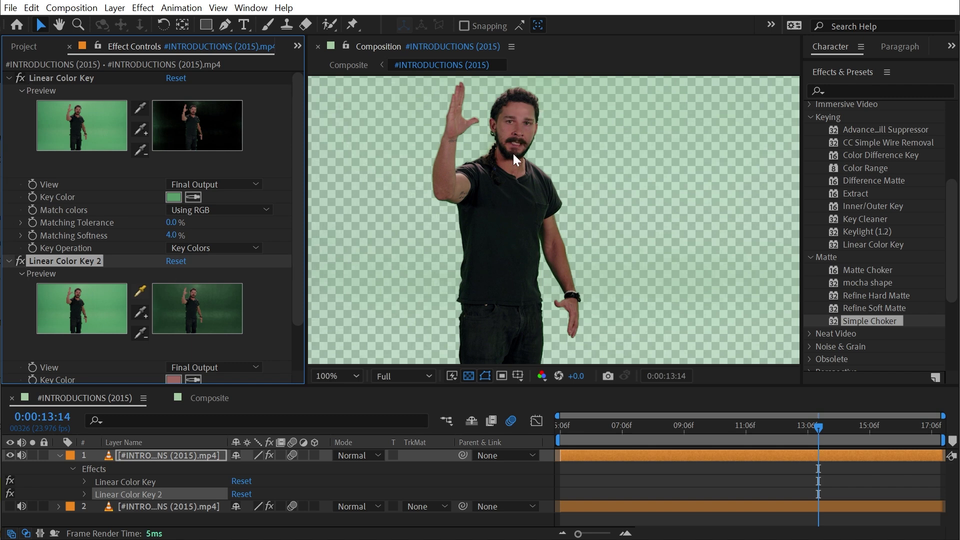
left_click(21, 261)
left_click(20, 261)
key("period")
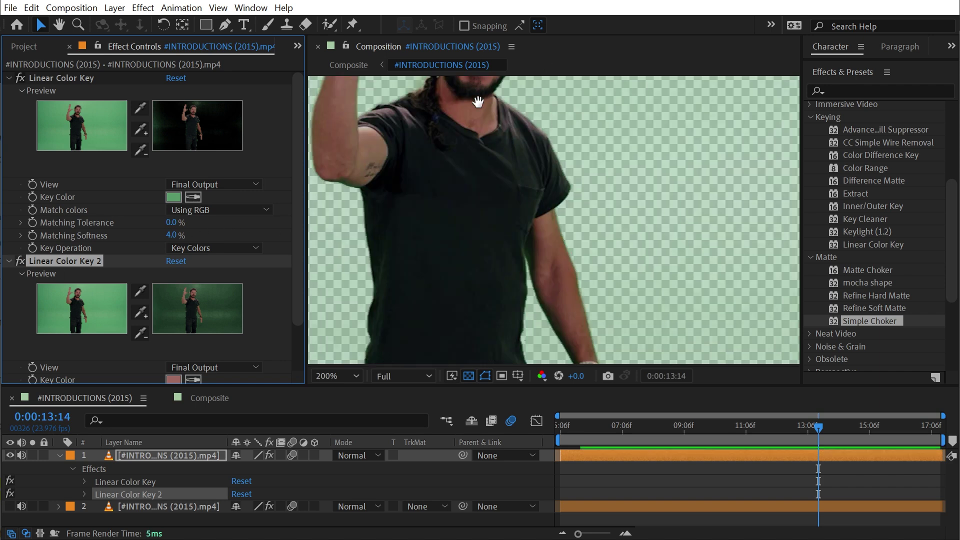
left_click_drag(476, 100, 530, 231)
scroll(529, 232, "up", 1)
left_click(20, 261)
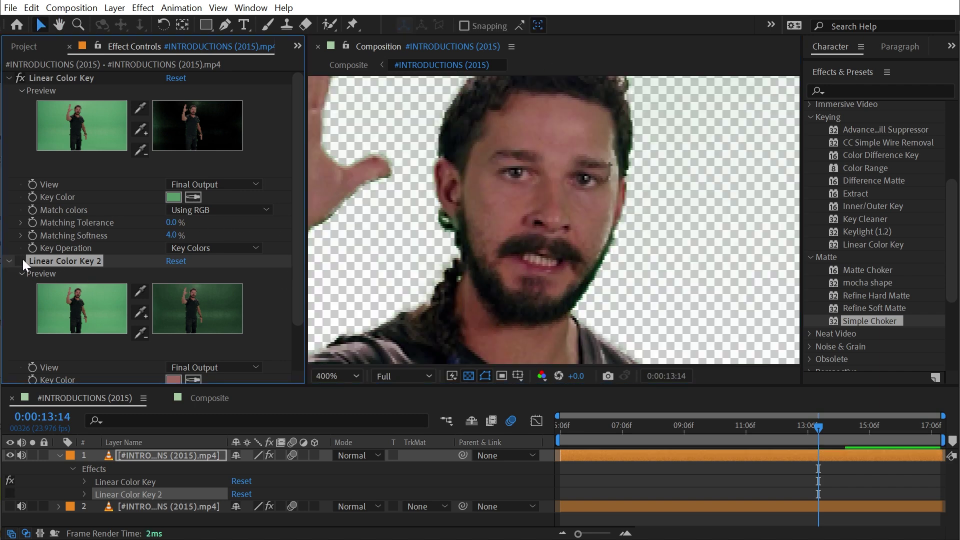
left_click(21, 261)
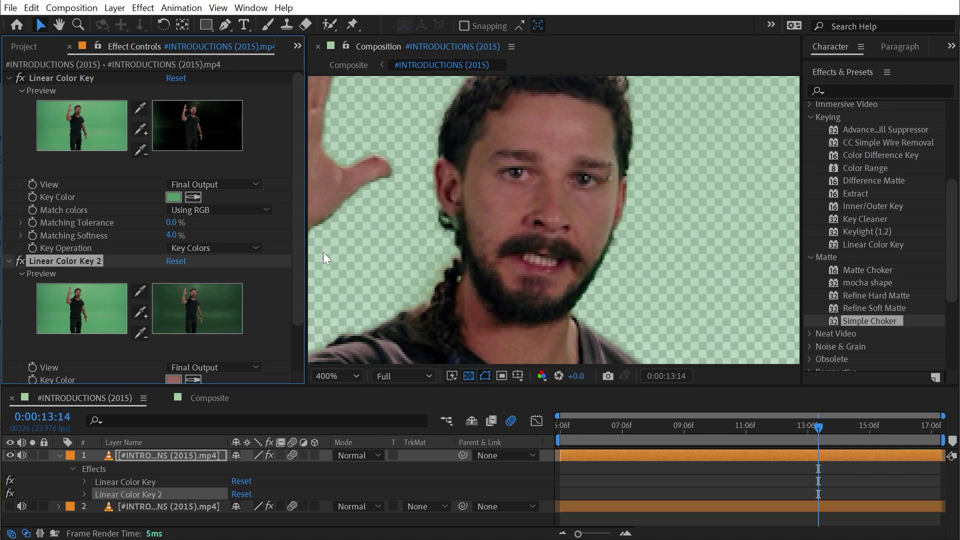
left_click(22, 260)
left_click(22, 260)
Add a Simple Choker below Linear Color Key 2 with a Choke Matte of 1.40
scroll(646, 229, "down", 3)
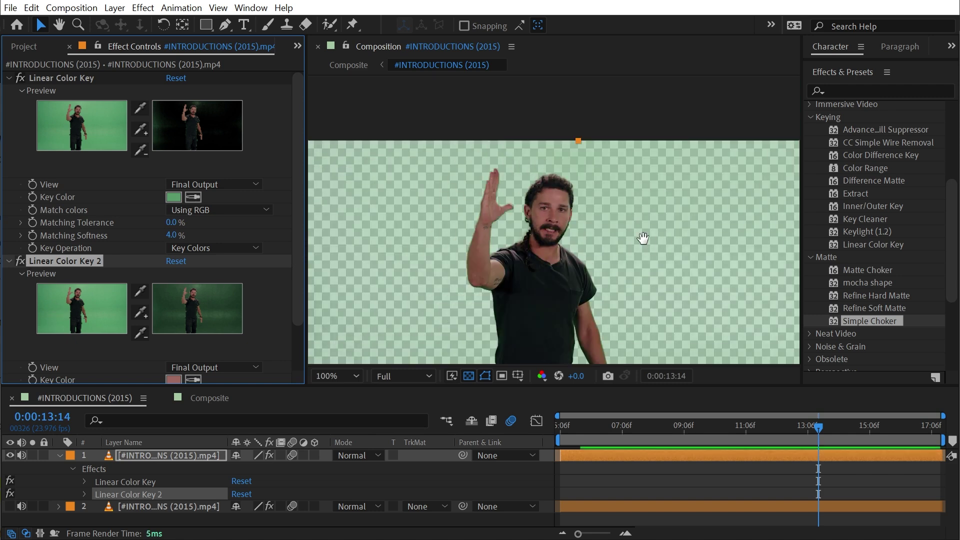
left_click_drag(643, 239, 654, 122)
scroll(682, 188, "down", 1)
scroll(639, 158, "down", 1)
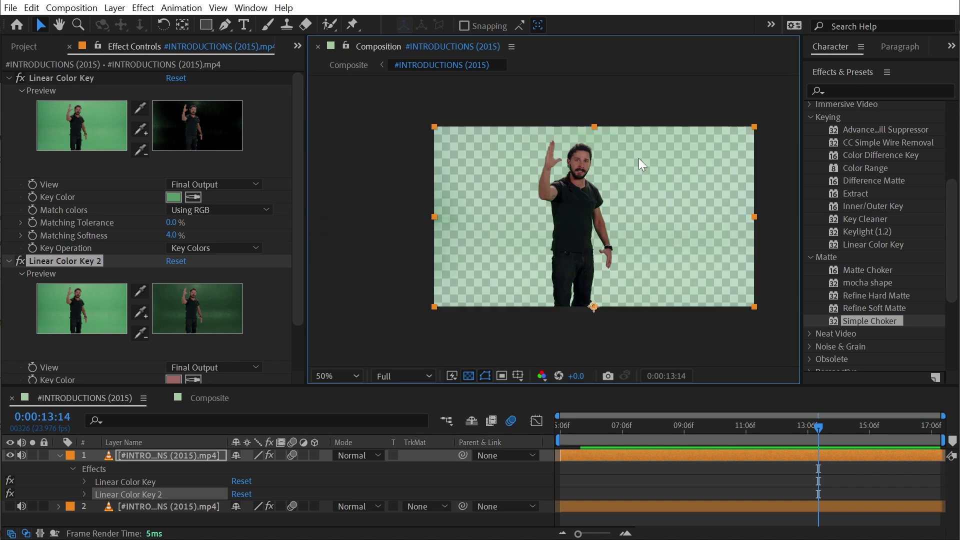
scroll(638, 158, "up", 2)
left_click_drag(865, 322, 185, 374)
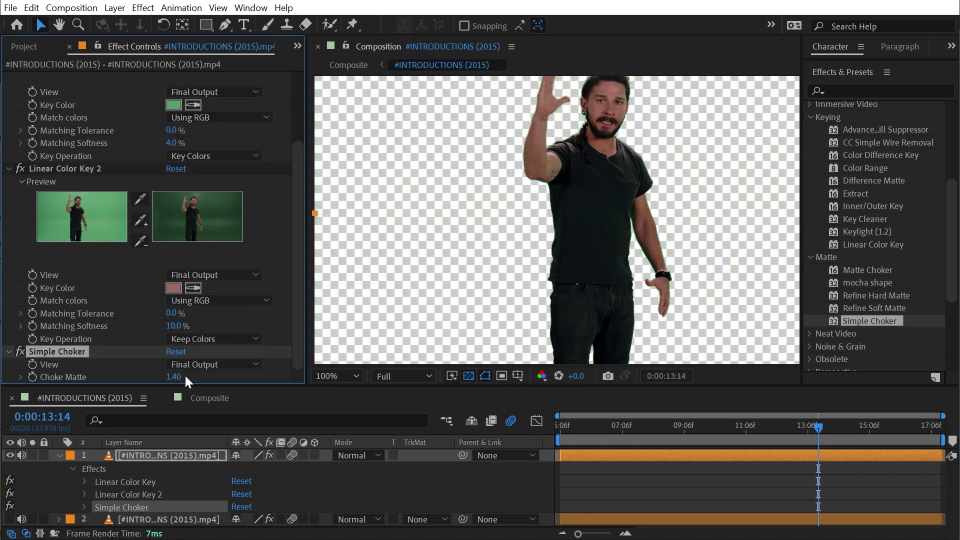
Check the matte in the Alpha channel while scrubbing to 0:00:08:20, and return to the RGB view
key("h")
left_click_drag(711, 145, 633, 181)
key("v")
left_click(538, 378)
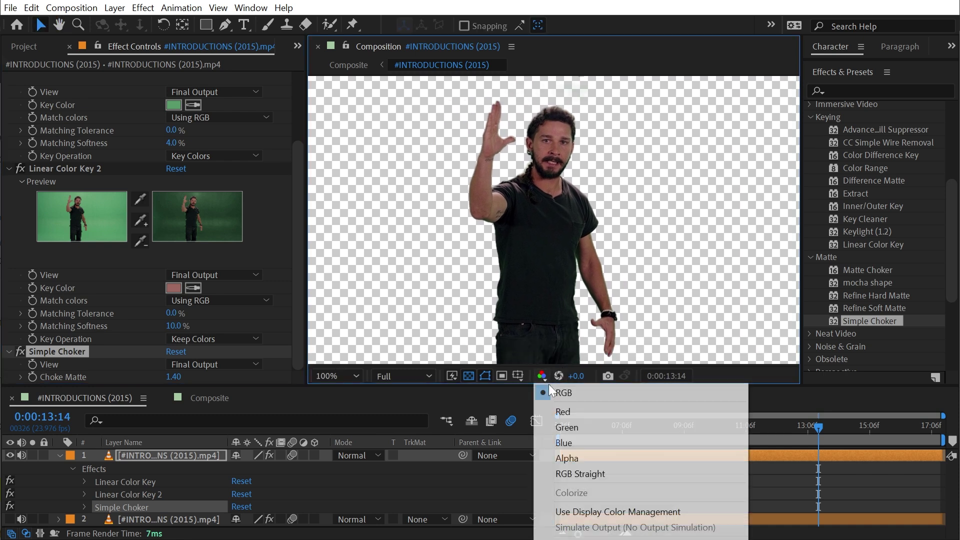
left_click(599, 457)
left_click_drag(790, 432, 671, 423)
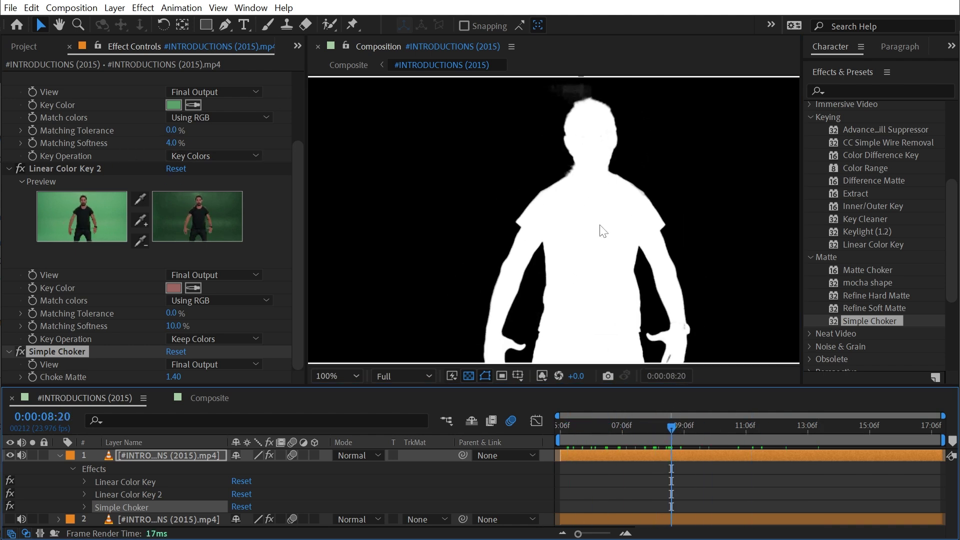
left_click(541, 376)
left_click(562, 392)
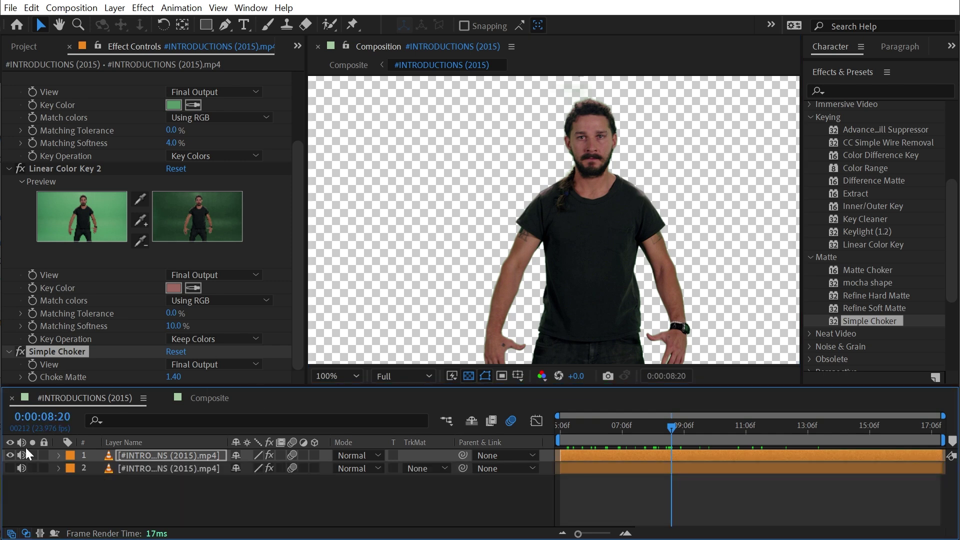
Hide the upper footage layer in favour of the lower copy, and play the Composite composition from its start
left_click(10, 456)
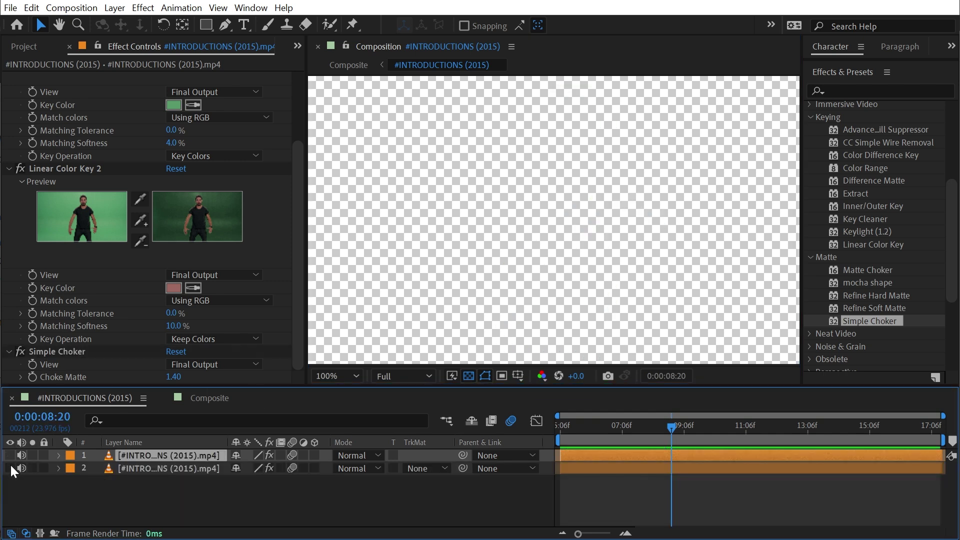
left_click(10, 468)
left_click(210, 398)
key("Home")
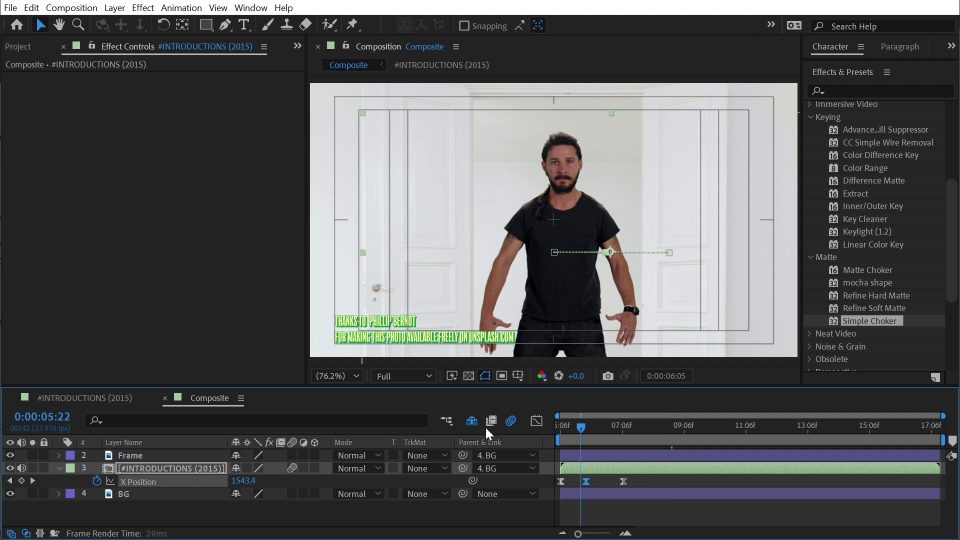
key("space")
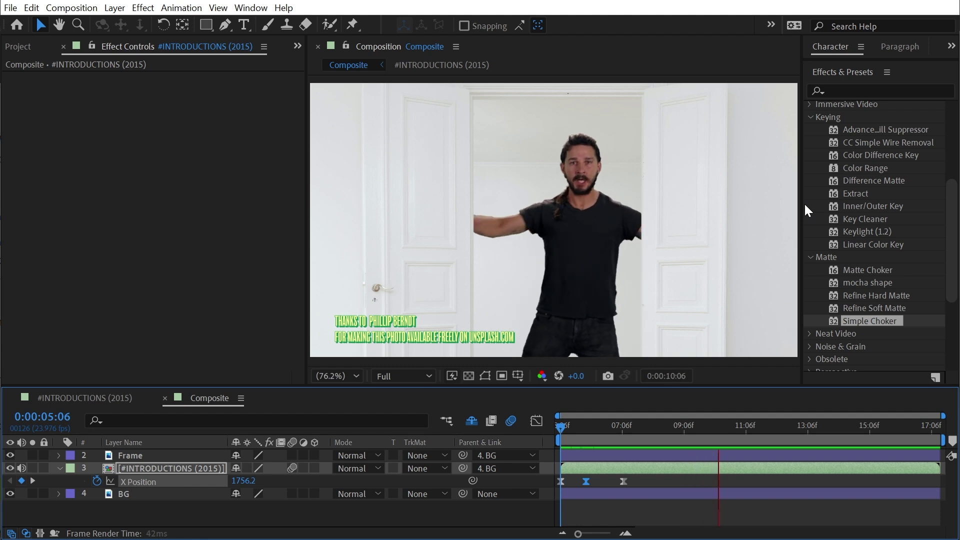
key("space")
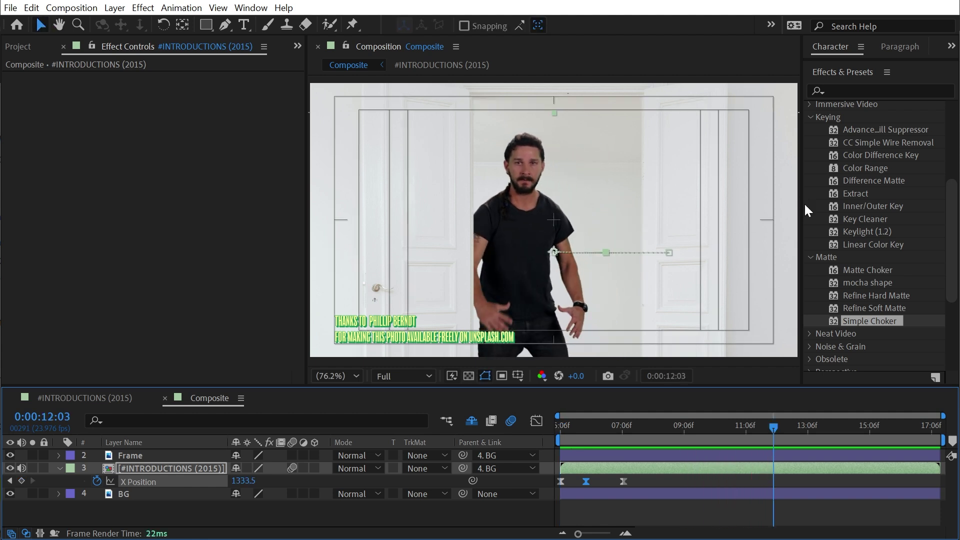